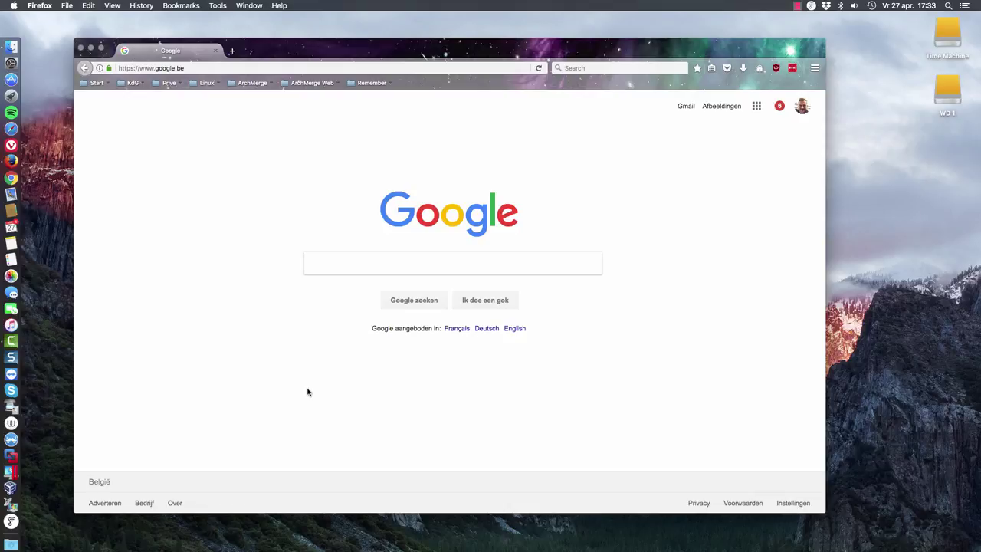
Replace the suggested search text with 'arcolinux download' and run the Google search
{"action": "left_click", "coordinate": [337, 260]}
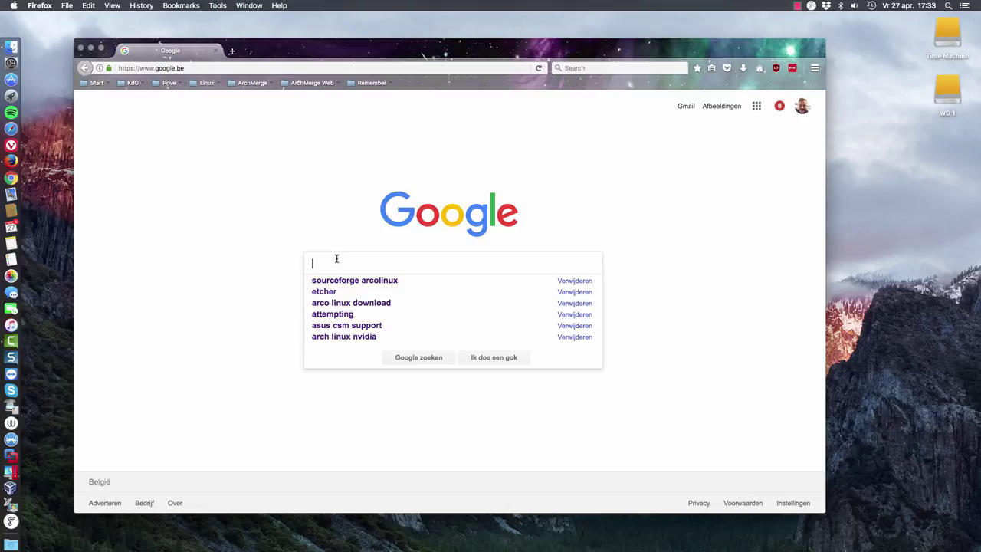
{"action": "key", "text": "Down"}
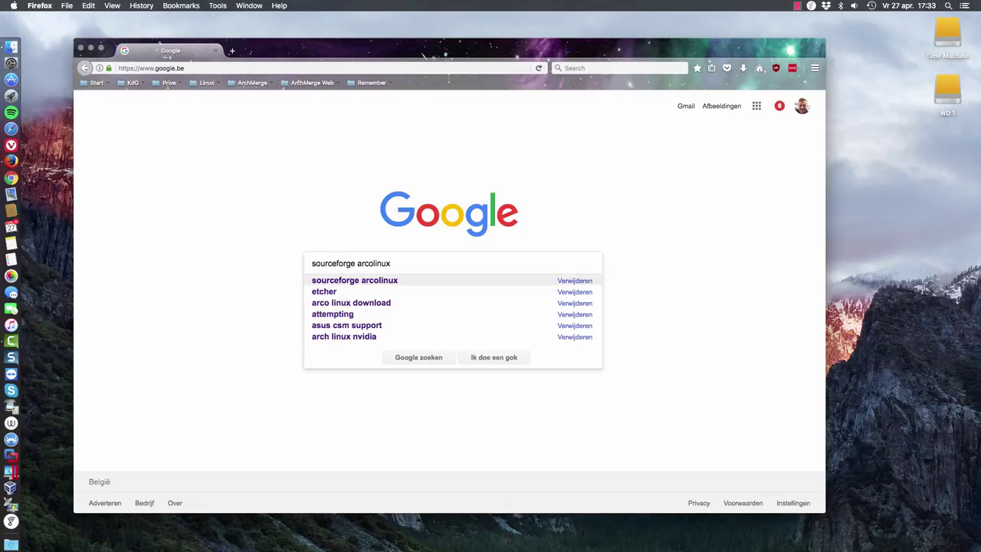
{"action": "key", "text": "BackSpace"}
{"action": "key", "text": "BackSpace"}
{"action": "key", "text": "BackSpace"}
{"action": "key", "text": "BackSpace"}
{"action": "key", "text": "BackSpace"}
{"action": "key", "text": "BackSpace"}
{"action": "key", "text": "BackSpace"}
{"action": "key", "text": "BackSpace"}
{"action": "key", "text": "BackSpace"}
{"action": "key", "text": "BackSpace"}
{"action": "key", "text": "BackSpace"}
{"action": "key", "text": "BackSpace"}
{"action": "key", "text": "BackSpace"}
{"action": "key", "text": "BackSpace"}
{"action": "key", "text": "BackSpace"}
{"action": "key", "text": "BackSpace"}
{"action": "key", "text": "BackSpace"}
{"action": "key", "text": "BackSpace"}
{"action": "key", "text": "BackSpace"}
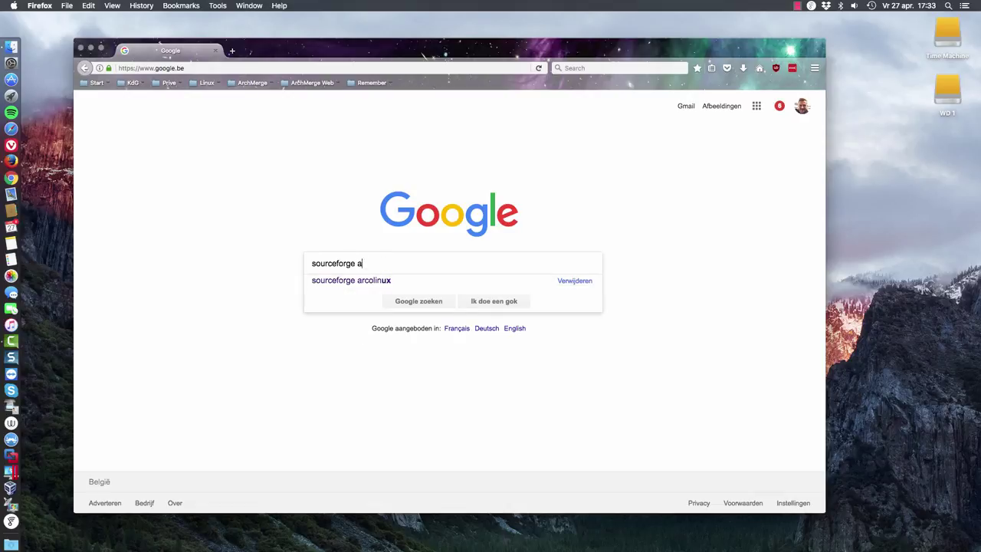
{"action": "key", "text": "BackSpace"}
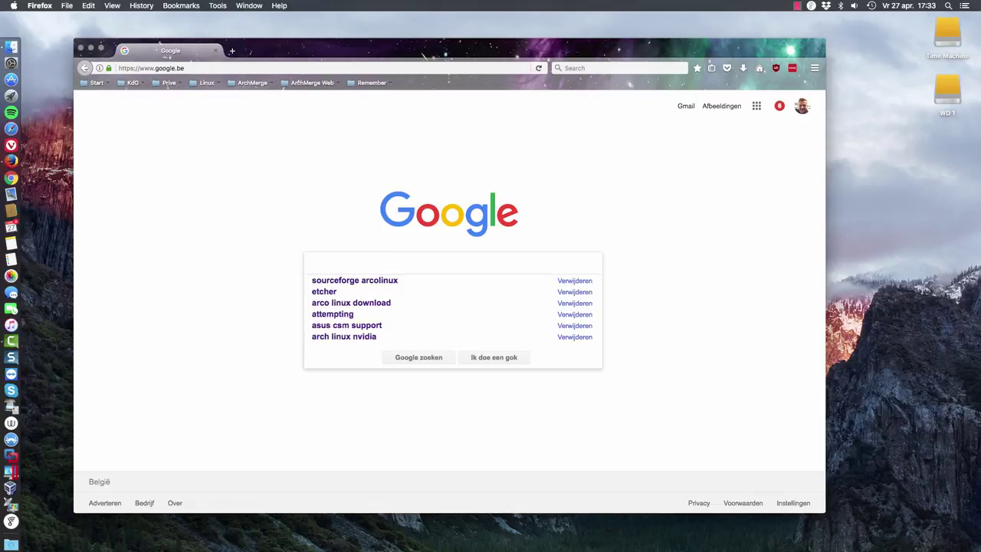
{"action": "type", "text": "arcol"}
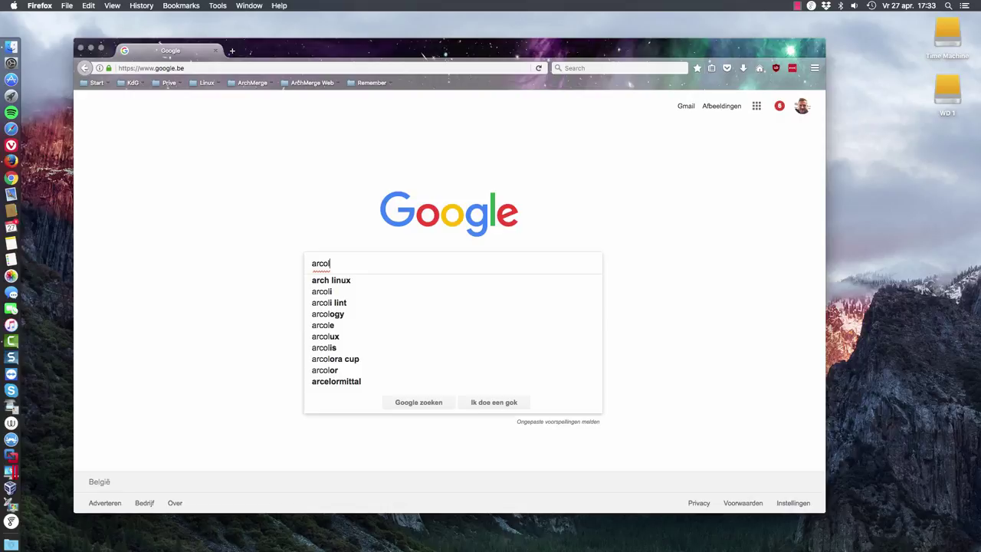
{"action": "type", "text": "inux"}
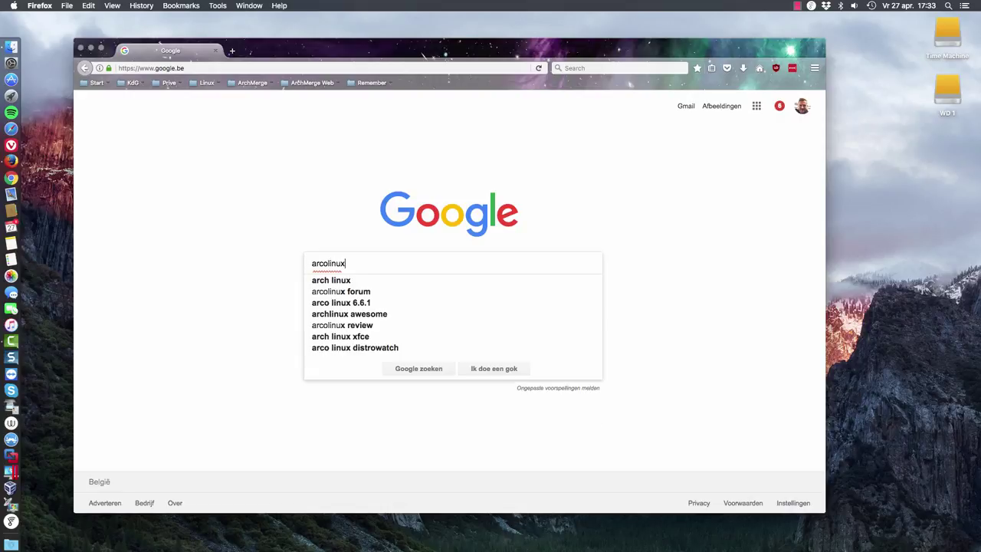
{"action": "type", "text": " download"}
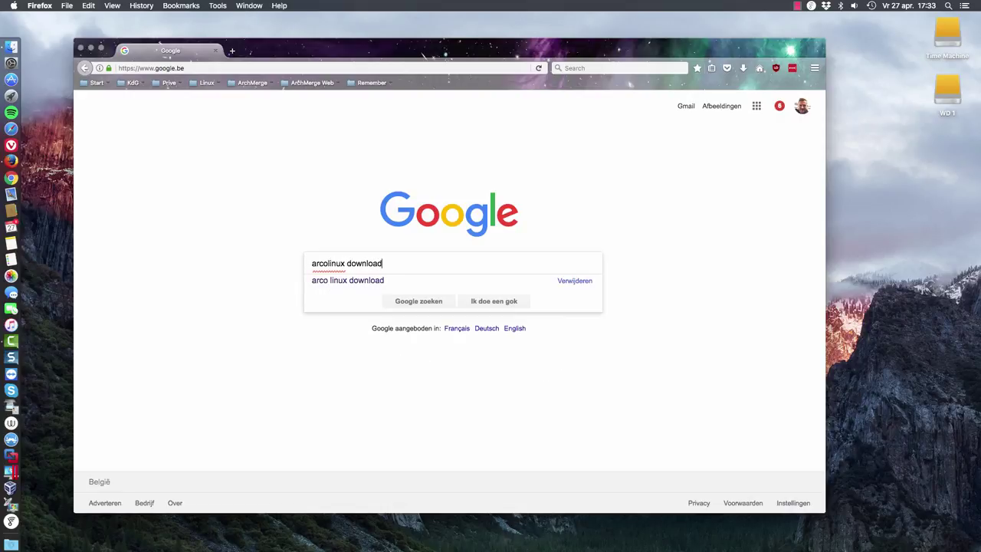
{"action": "key", "text": "Return"}
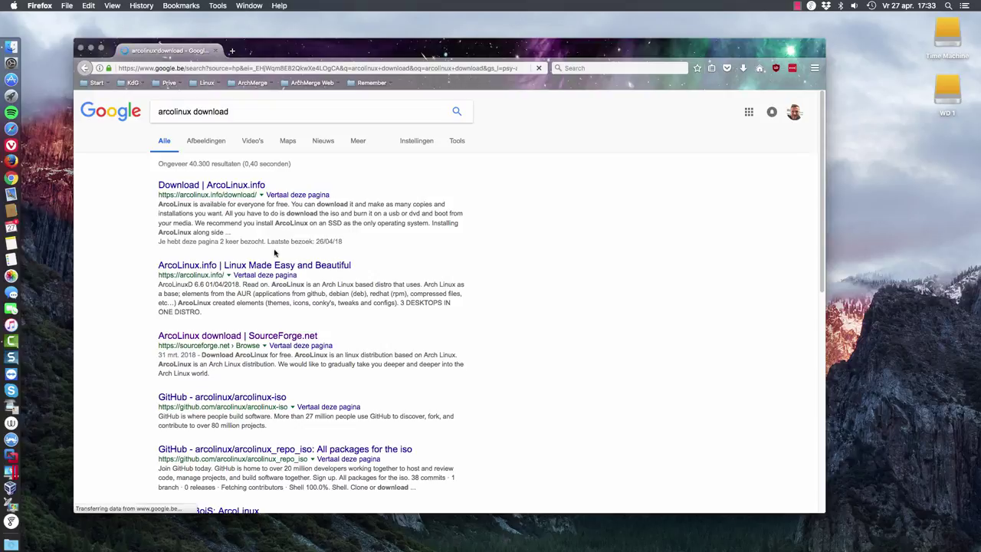
Follow the ArcoLinux.info download link to SourceForge's ArcoLinux ISO page, then return to the files list
{"action": "left_click", "coordinate": [249, 188]}
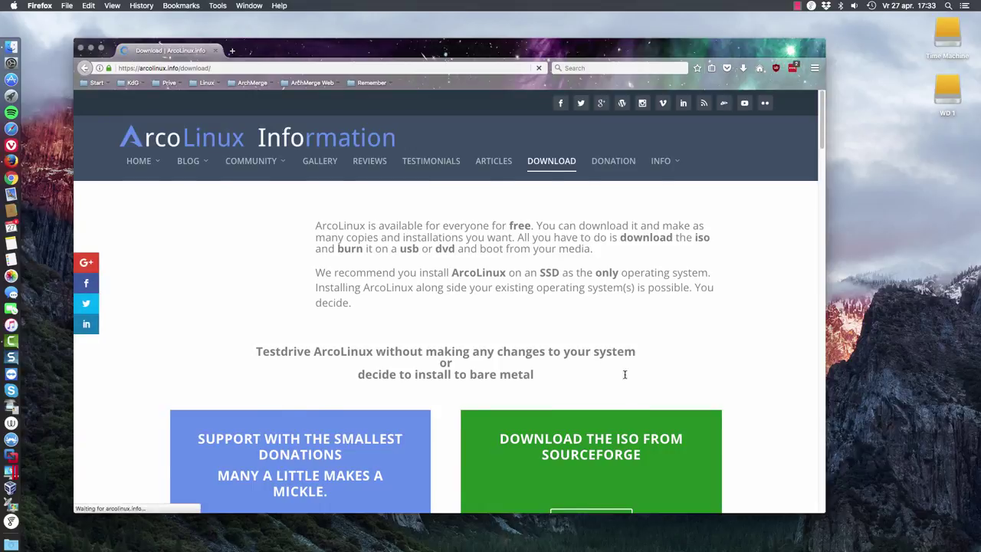
{"action": "scroll", "coordinate": [624, 368], "scroll_direction": "down", "scroll_amount": 5}
{"action": "left_click", "coordinate": [594, 337]}
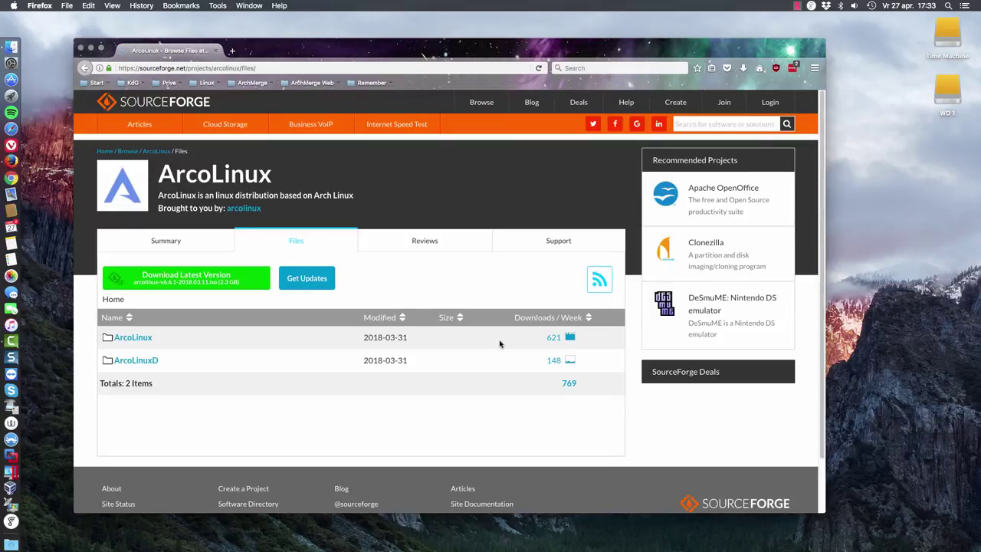
{"action": "left_click", "coordinate": [141, 341]}
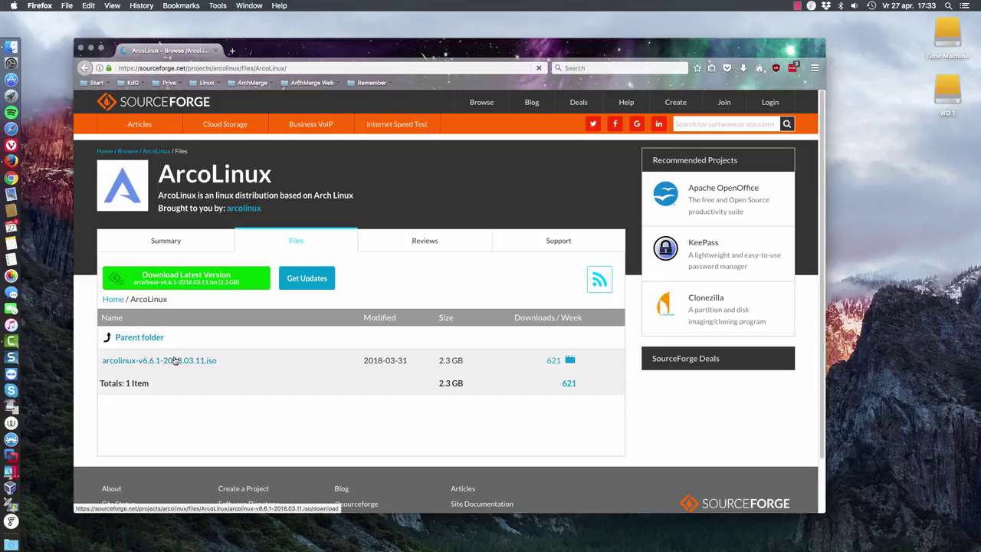
{"action": "left_click", "coordinate": [196, 363]}
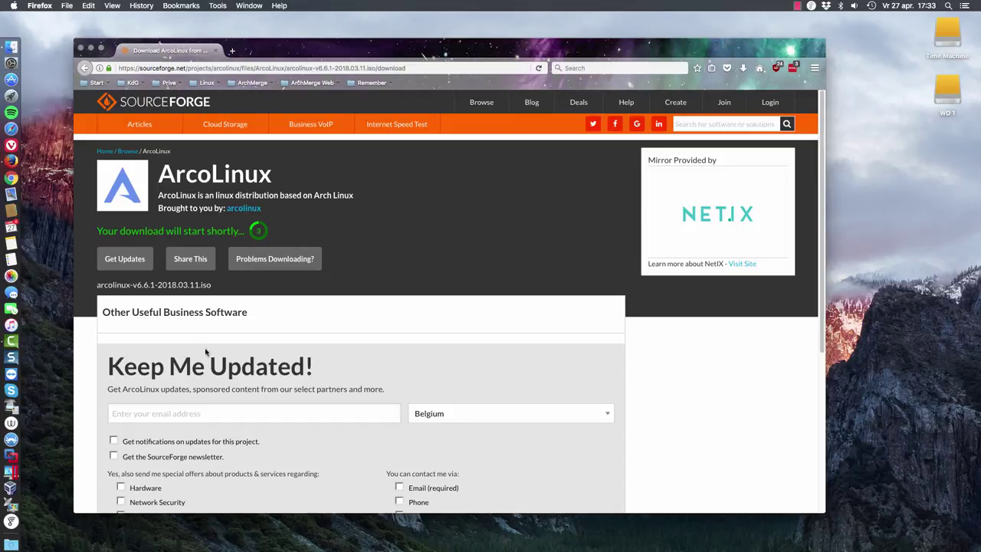
{"action": "left_click", "coordinate": [85, 68]}
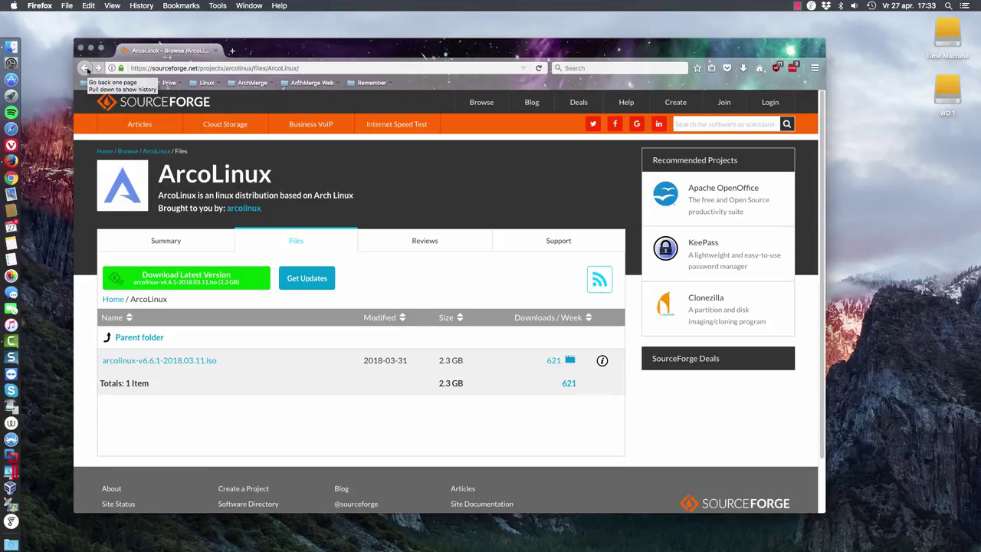
{"action": "left_click", "coordinate": [86, 68]}
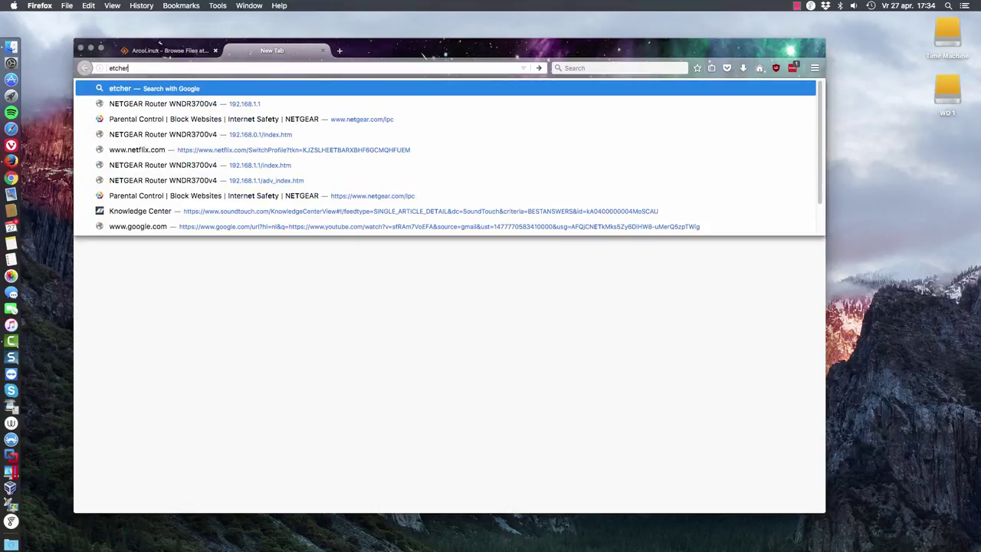
Search for etcher, open etcher.io and download Etcher for macOS, checking its progress
{"action": "key", "text": "Return"}
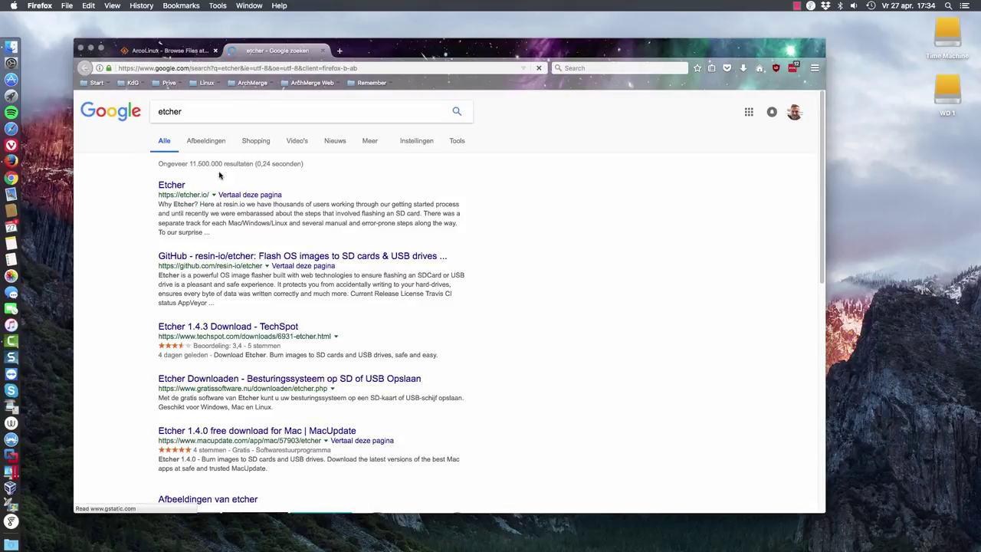
{"action": "left_click", "coordinate": [171, 186]}
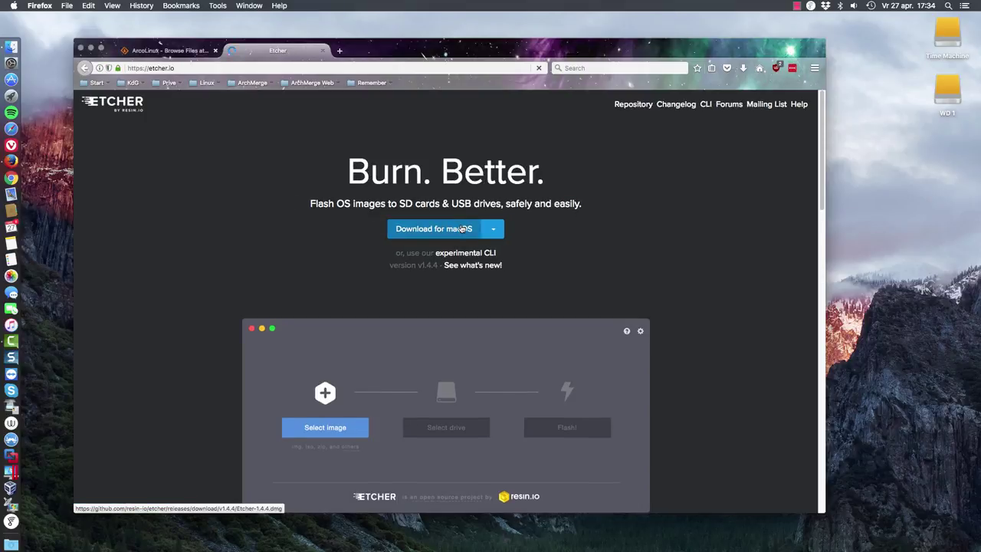
{"action": "left_click", "coordinate": [493, 229]}
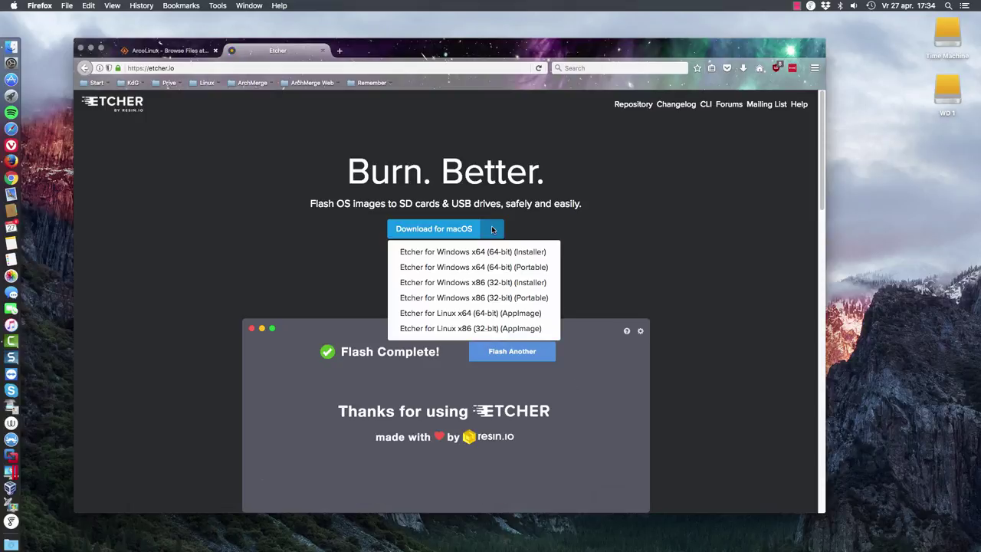
{"action": "left_click", "coordinate": [443, 229]}
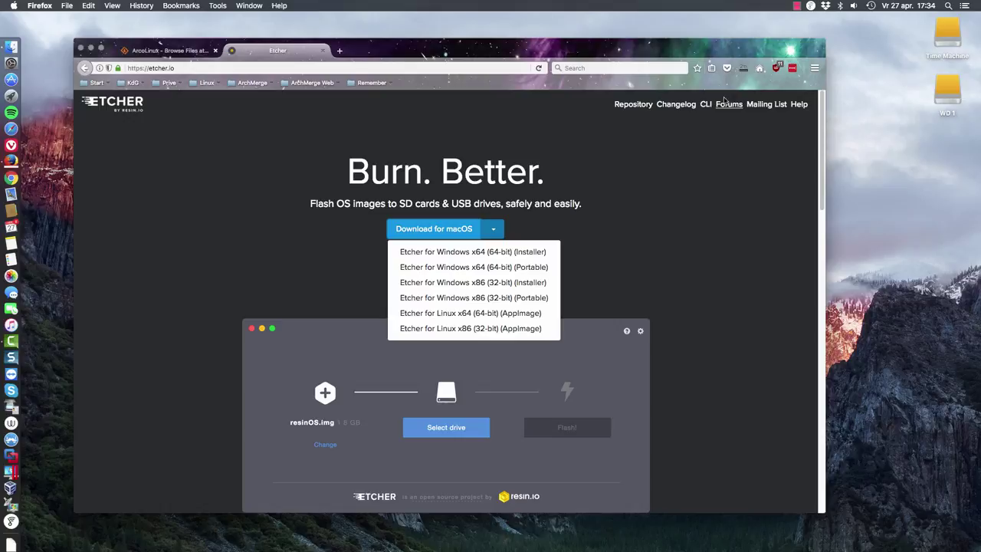
{"action": "left_click", "coordinate": [744, 68]}
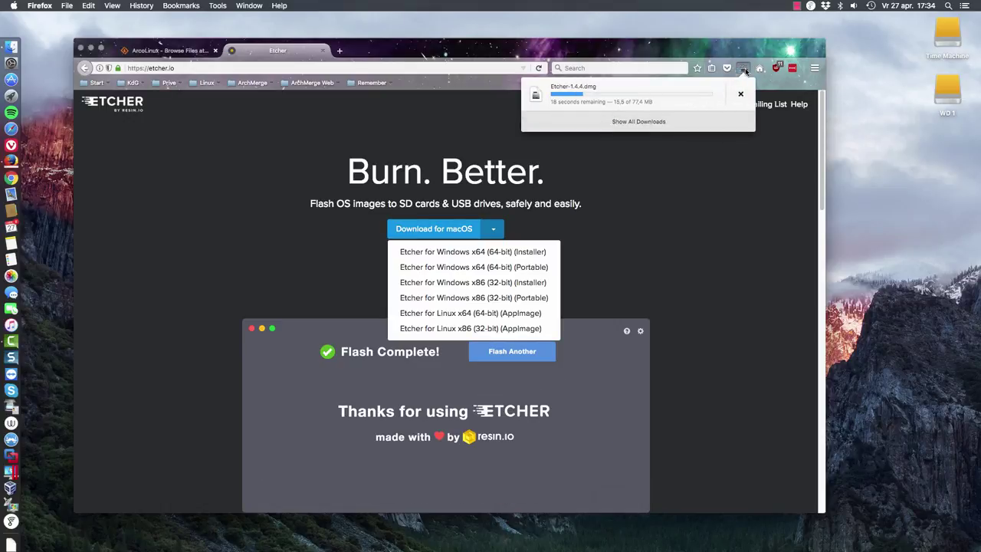
Return to SourceForge's ArcoLinux folder and open the ISO file's download page
{"action": "left_click", "coordinate": [273, 151]}
{"action": "left_click", "coordinate": [175, 51]}
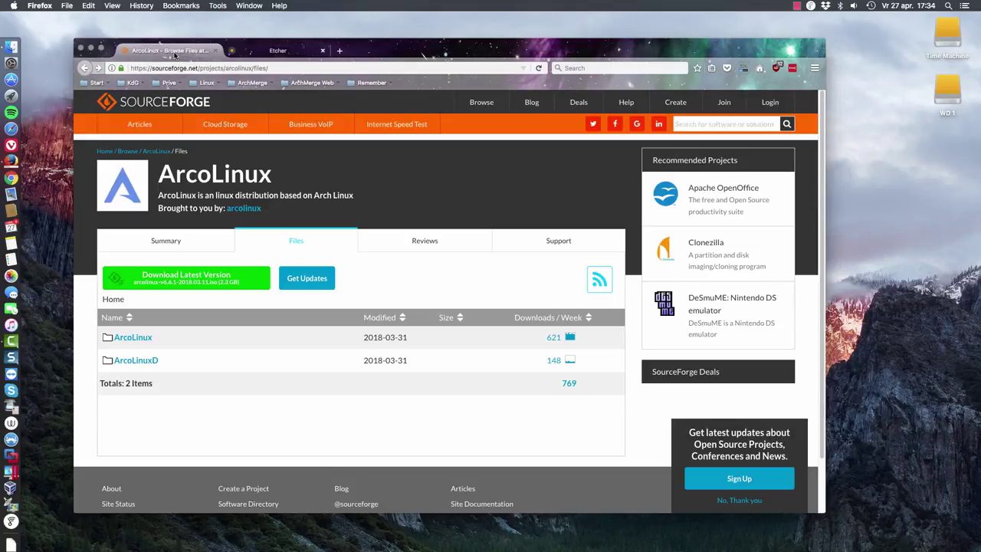
{"action": "left_click", "coordinate": [140, 344]}
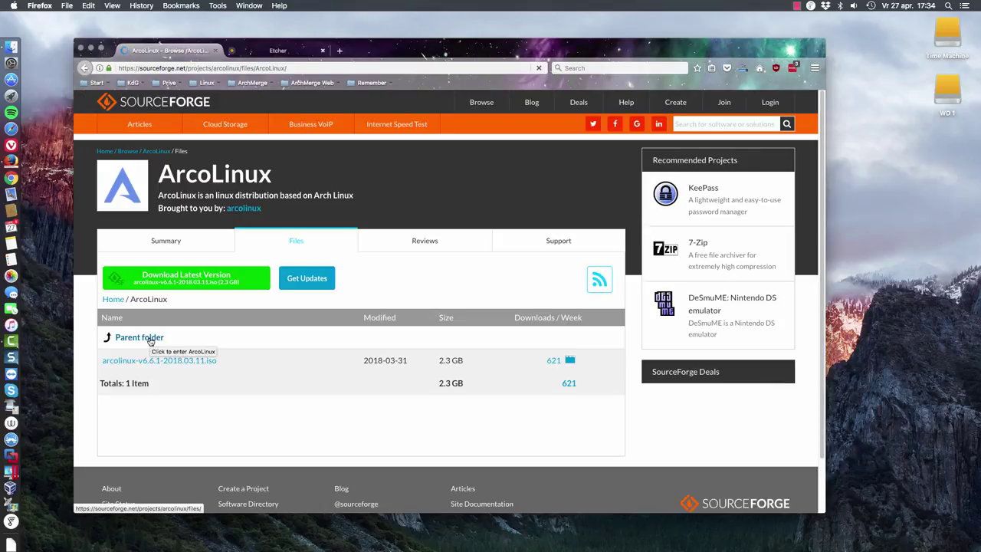
{"action": "left_click", "coordinate": [14, 544]}
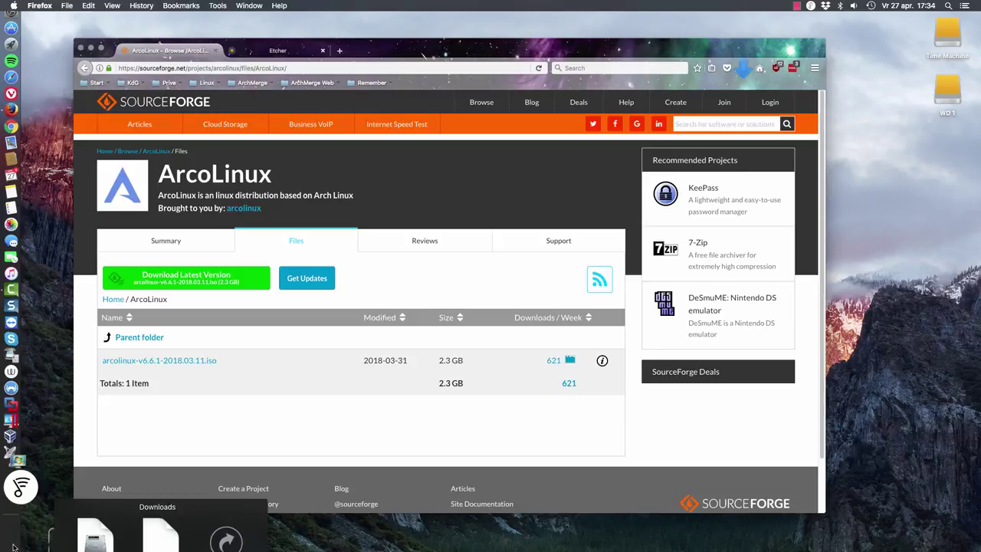
{"action": "left_click", "coordinate": [203, 358]}
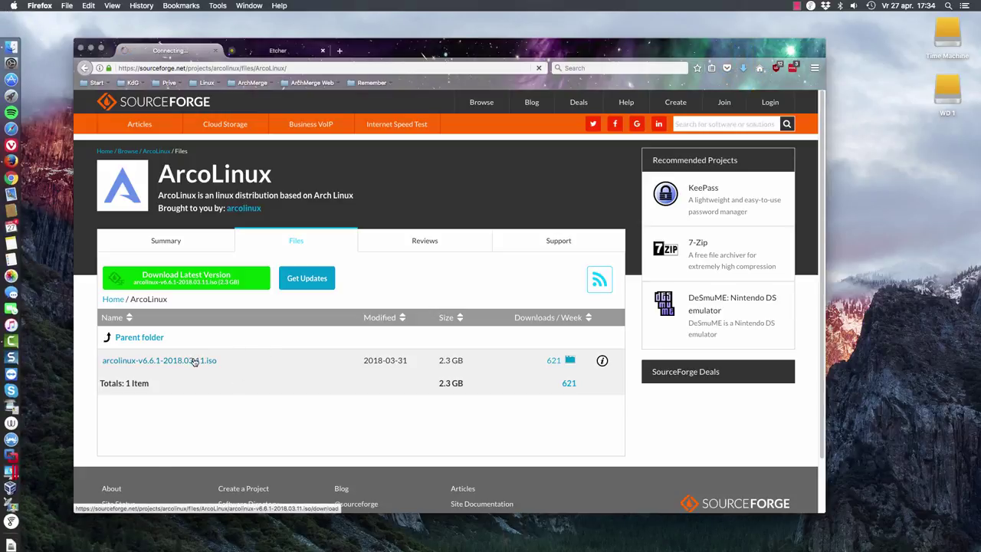
{"action": "left_click", "coordinate": [196, 361]}
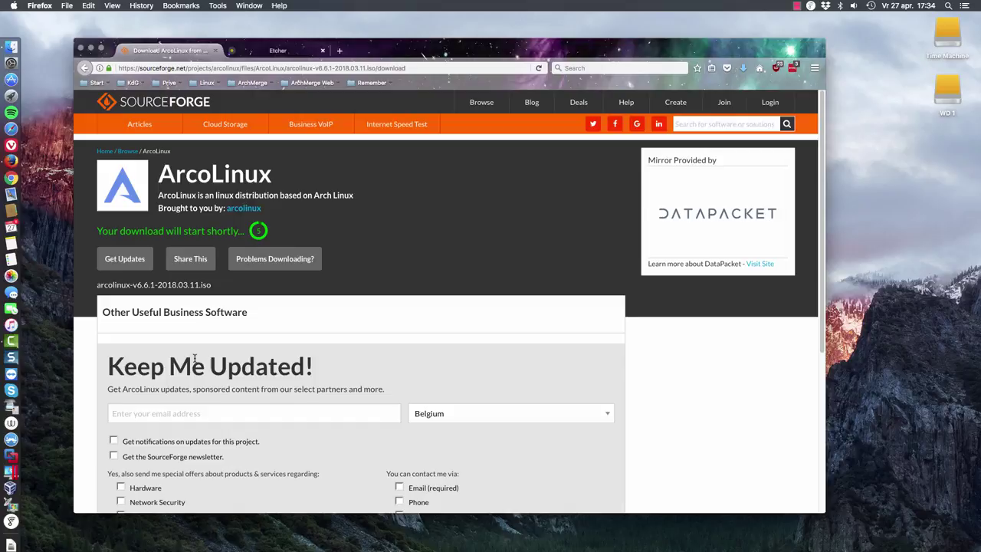
Save the ArcoLinux ISO from the Free France mirror, then open Etcher-1.4.4.dmg from Downloads
{"action": "left_click", "coordinate": [278, 261]}
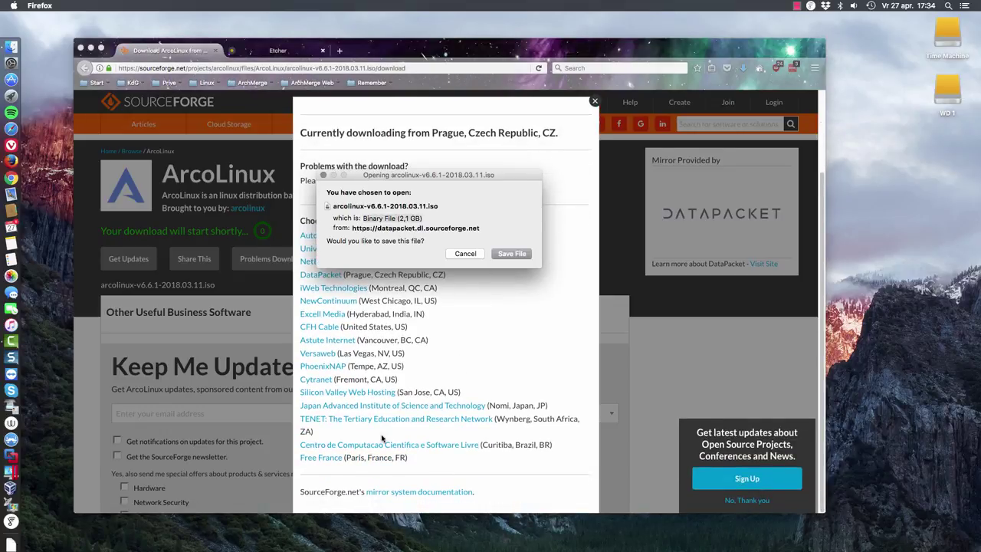
{"action": "left_click", "coordinate": [463, 253]}
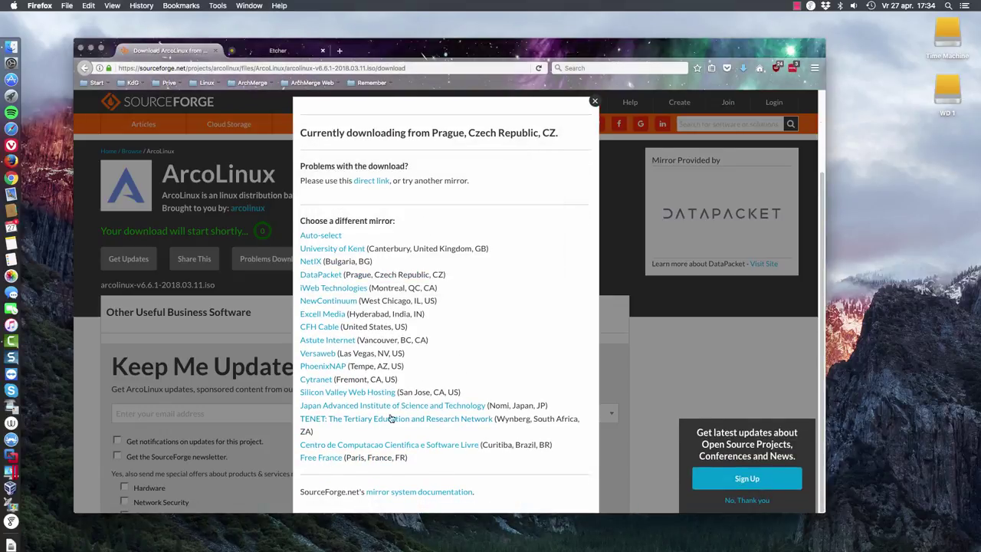
{"action": "left_click", "coordinate": [331, 458]}
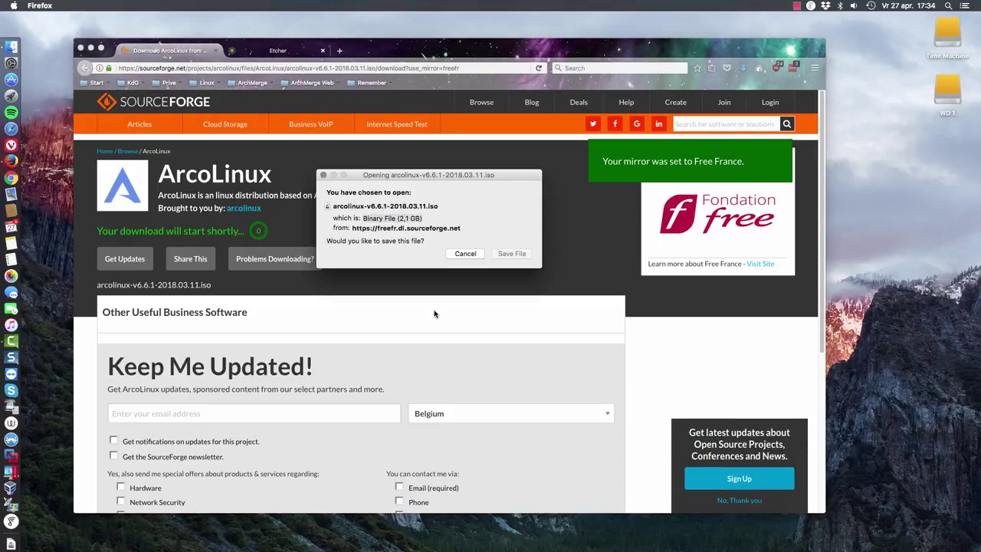
{"action": "left_click", "coordinate": [510, 253]}
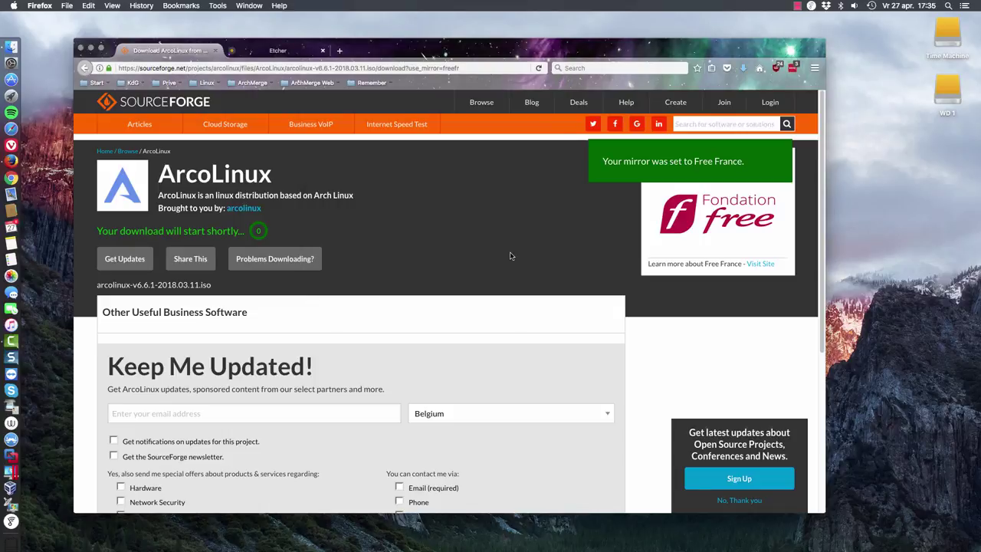
{"action": "left_click", "coordinate": [742, 69]}
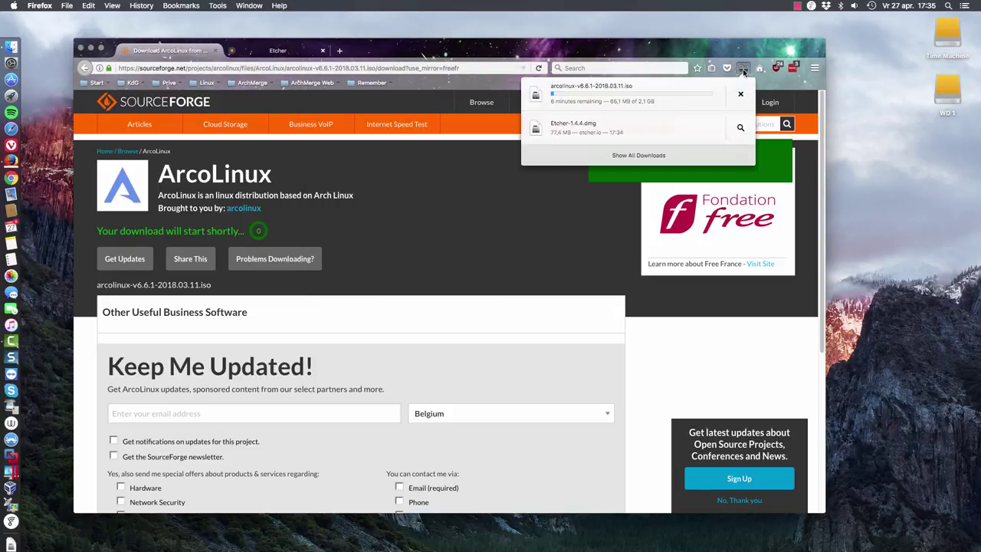
{"action": "left_click", "coordinate": [600, 131]}
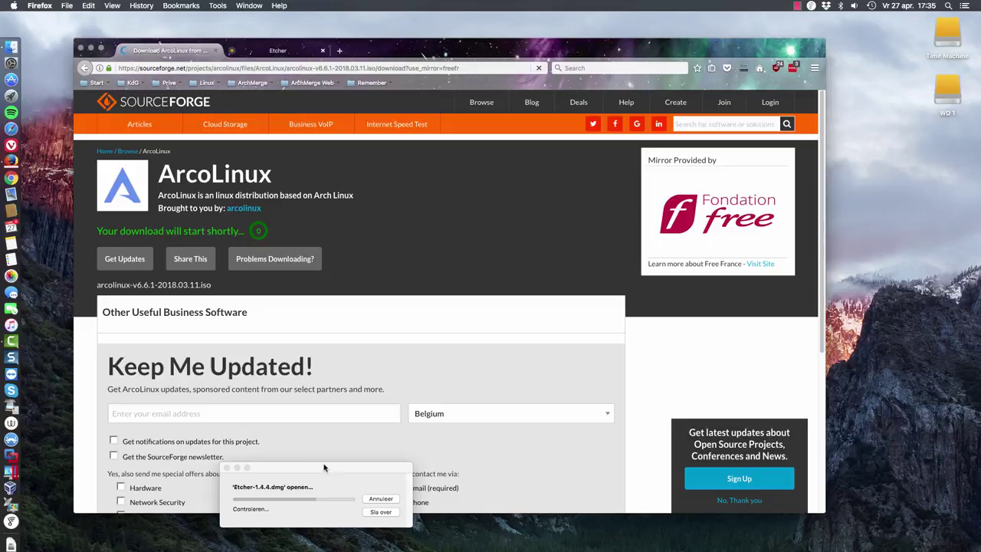
Hide Firefox and drag Etcher.app onto the Applications folder in the installer window
{"action": "left_click", "coordinate": [91, 48]}
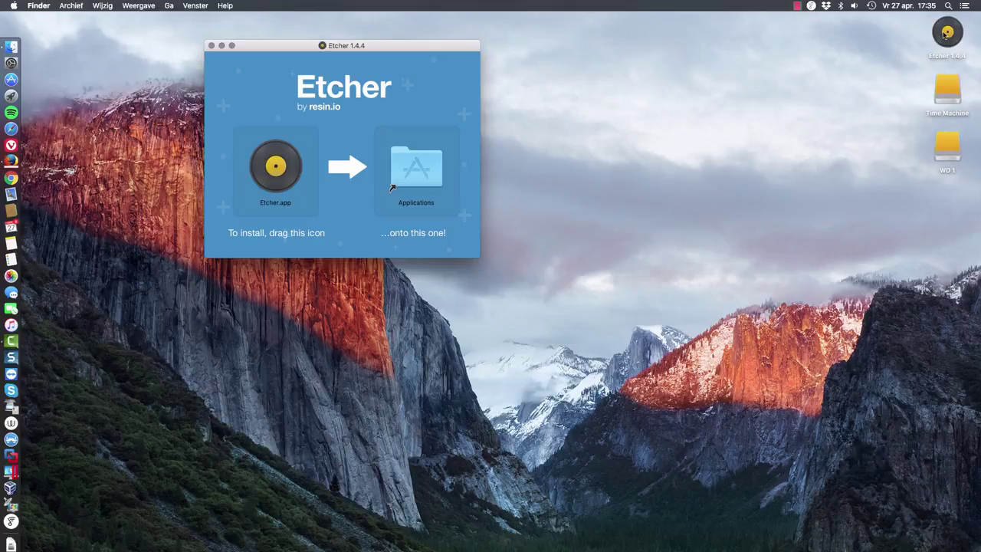
{"action": "left_click_drag", "start_coordinate": [280, 180], "coordinate": [391, 306]}
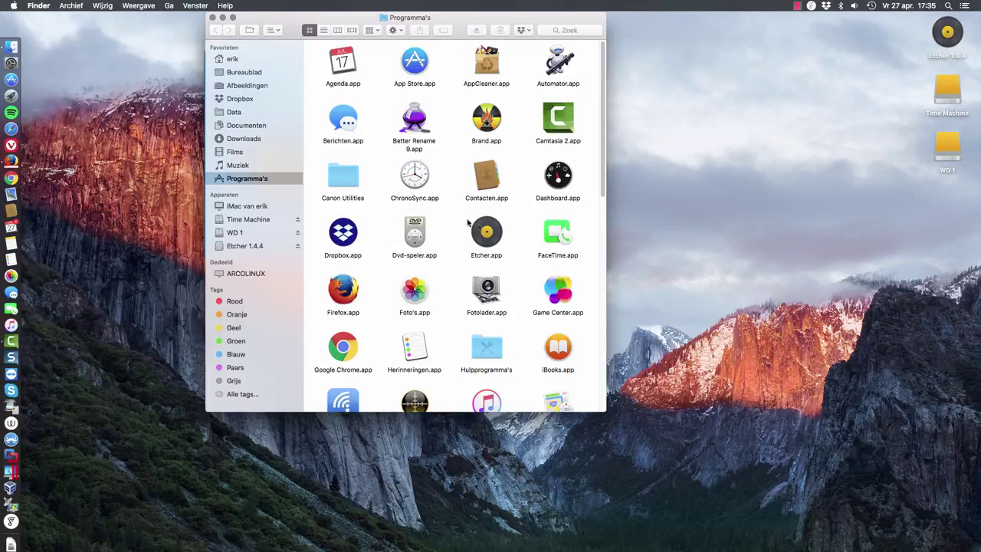
Launch Etcher.app from Applications, approve the internet-download warning, and move its window aside
{"action": "double_click", "coordinate": [478, 243]}
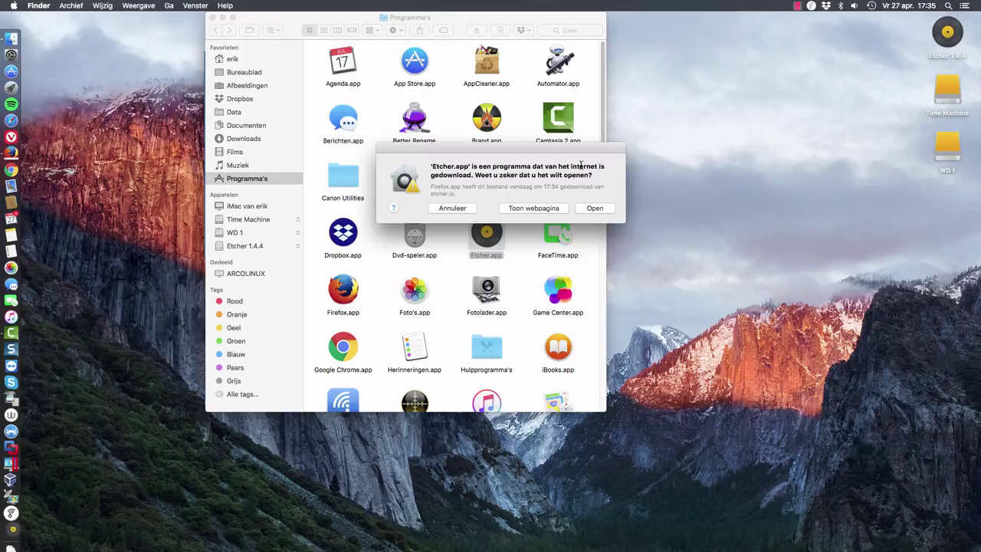
{"action": "left_click", "coordinate": [594, 208]}
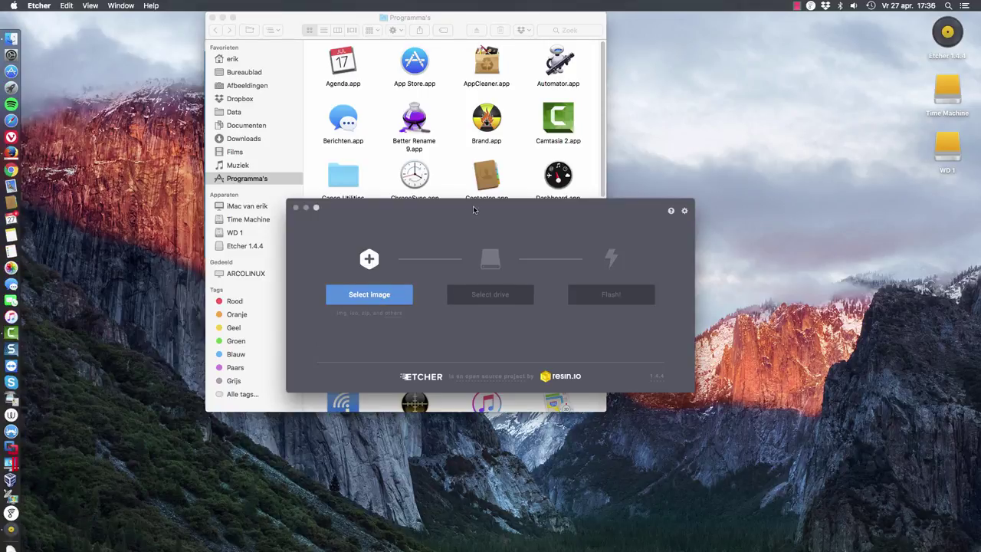
{"action": "mouse_move", "coordinate": [474, 205]}
{"action": "left_mouse_down"}
{"action": "mouse_move", "coordinate": [614, 192]}
{"action": "mouse_move", "coordinate": [623, 166]}
{"action": "left_mouse_up"}
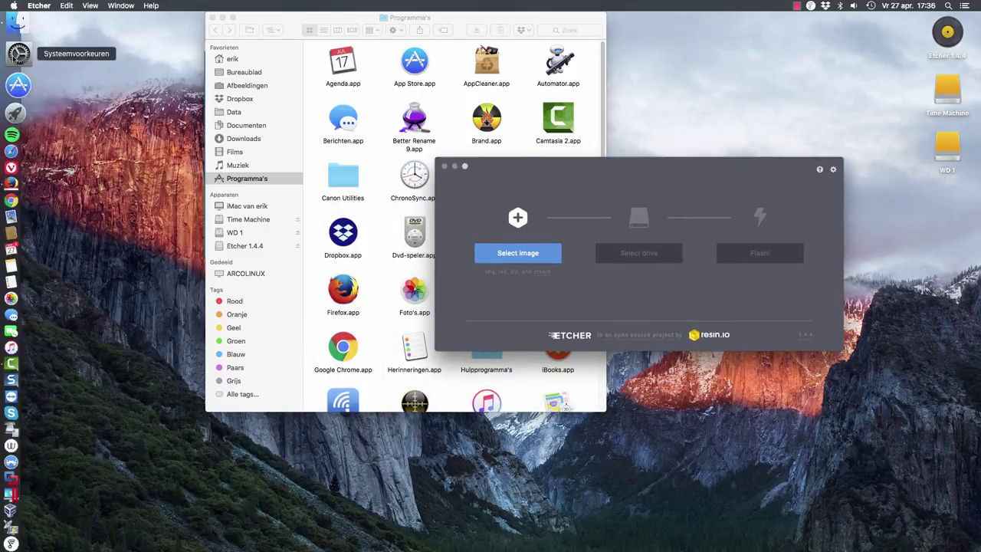
{"action": "left_click", "coordinate": [14, 6]}
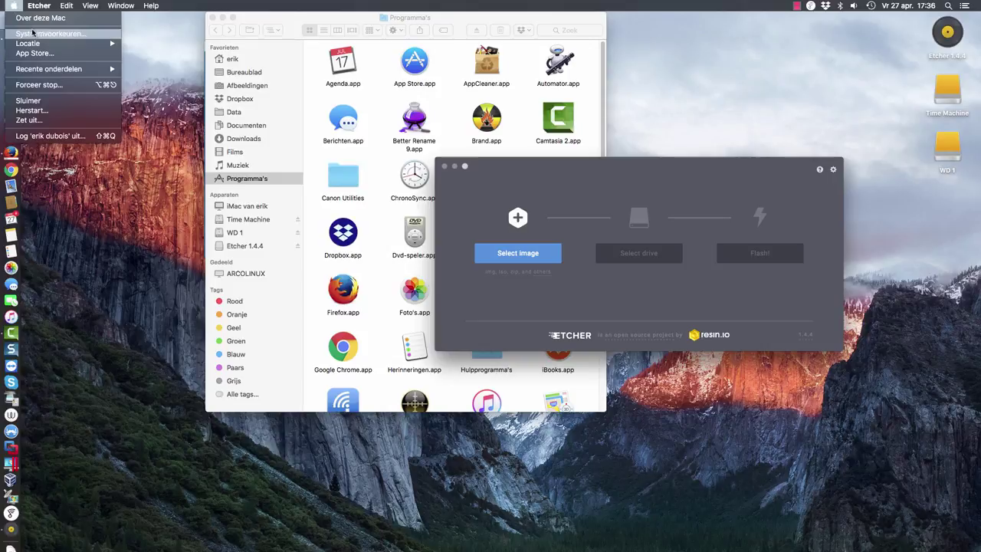
{"action": "left_click", "coordinate": [36, 34]}
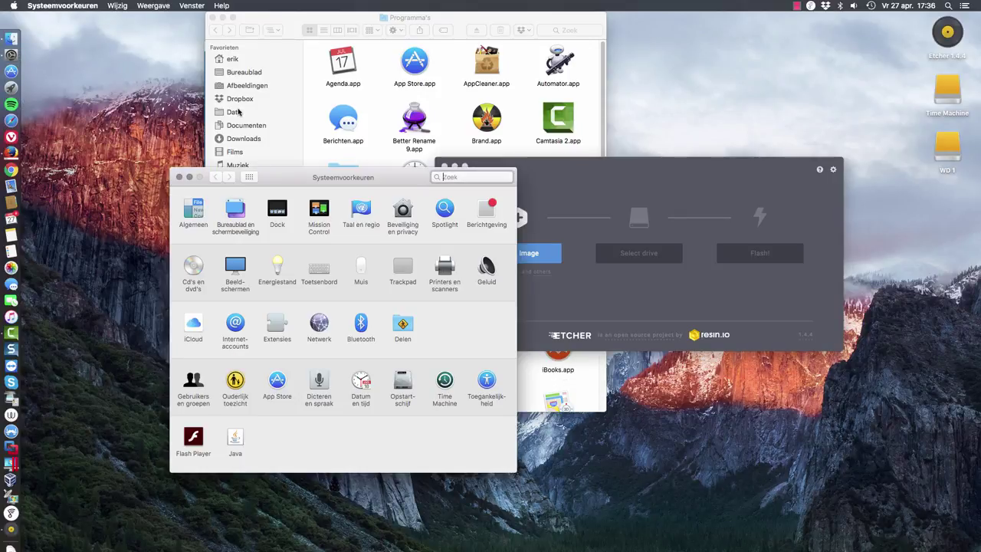
{"action": "left_click", "coordinate": [404, 210]}
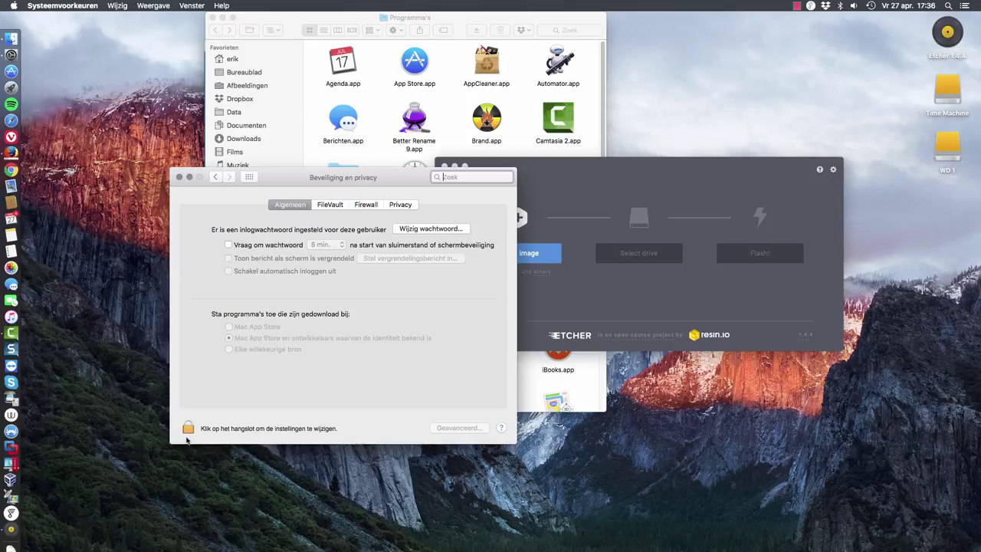
{"action": "left_click", "coordinate": [187, 429]}
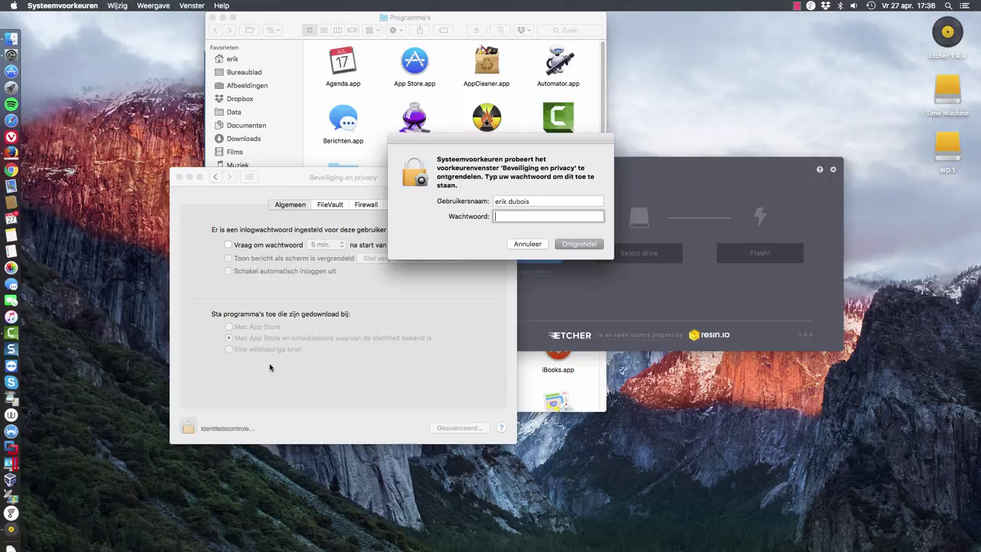
{"action": "key", "text": "Return"}
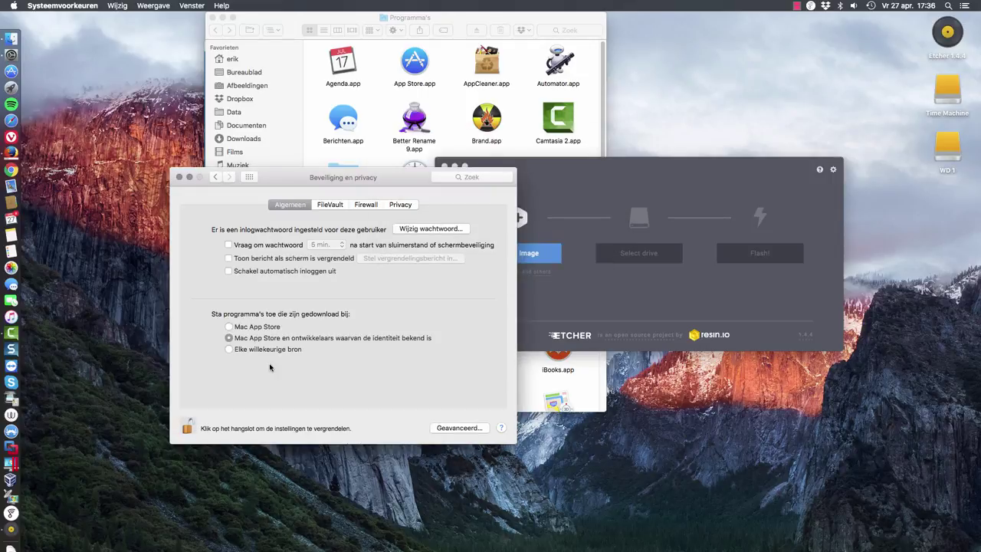
{"action": "left_click", "coordinate": [230, 350]}
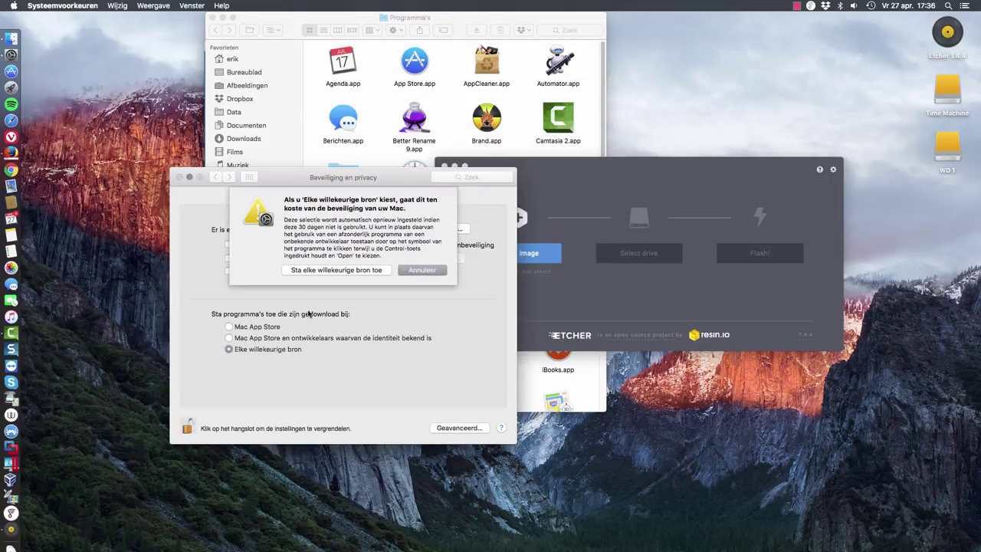
{"action": "left_click", "coordinate": [333, 270]}
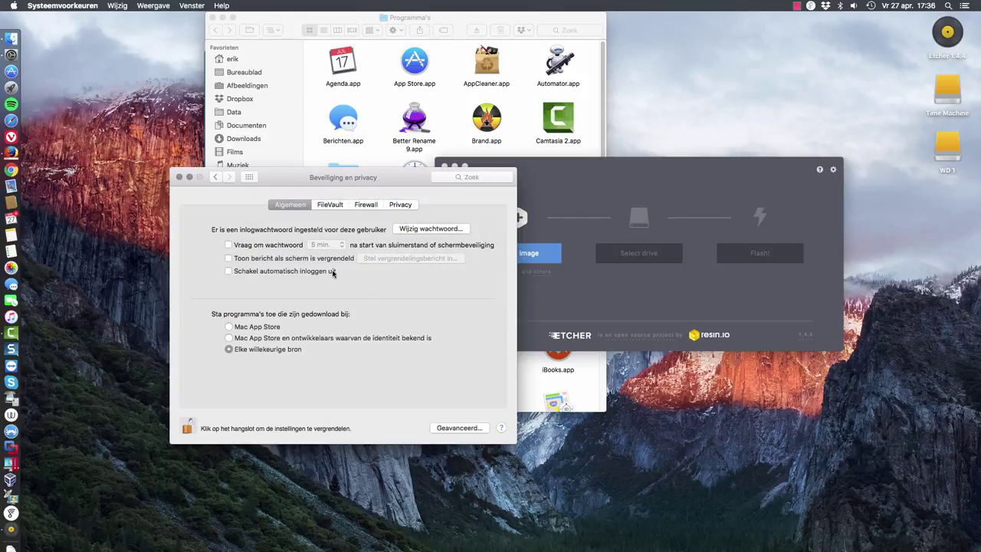
{"action": "left_click", "coordinate": [229, 338]}
{"action": "left_click", "coordinate": [188, 428]}
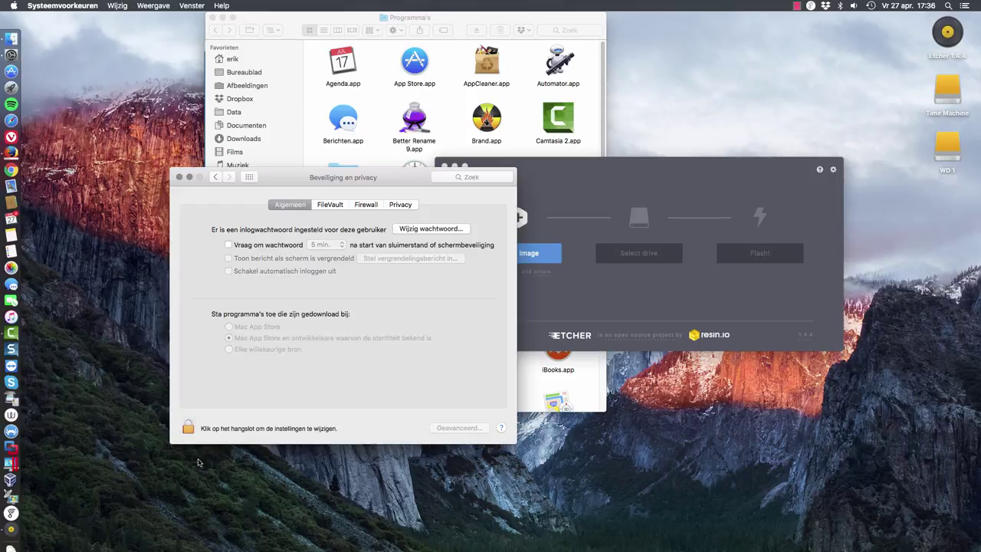
{"action": "left_click", "coordinate": [180, 177]}
Close the Applications and installer windows and eject the Etcher 1.4.4 disk image
{"action": "left_click_drag", "start_coordinate": [592, 163], "coordinate": [683, 198]}
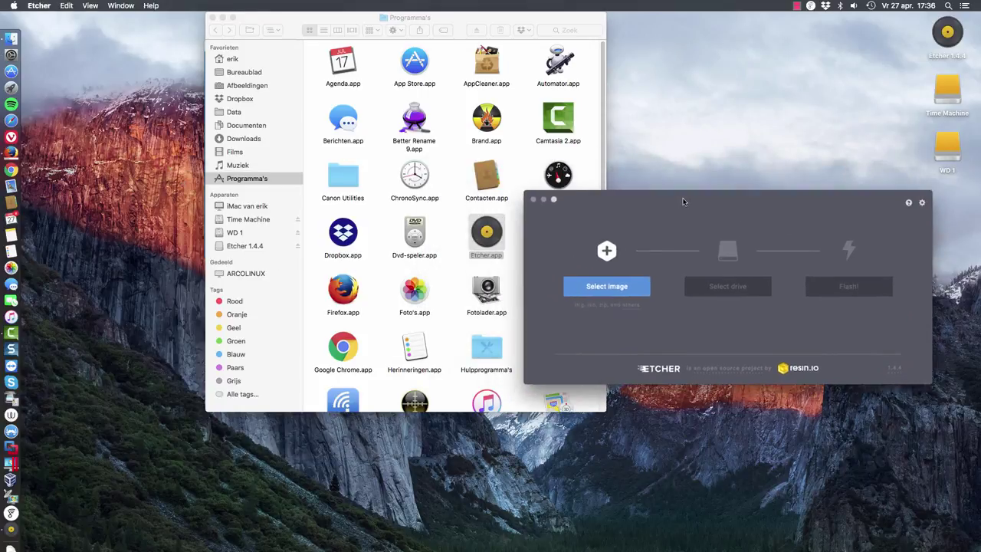
{"action": "left_click", "coordinate": [274, 26]}
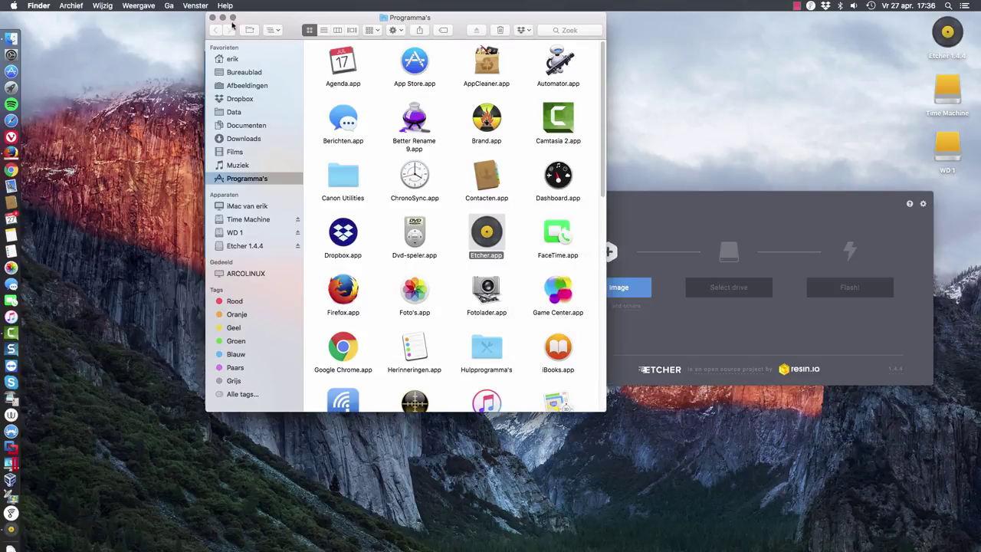
{"action": "left_click", "coordinate": [213, 18]}
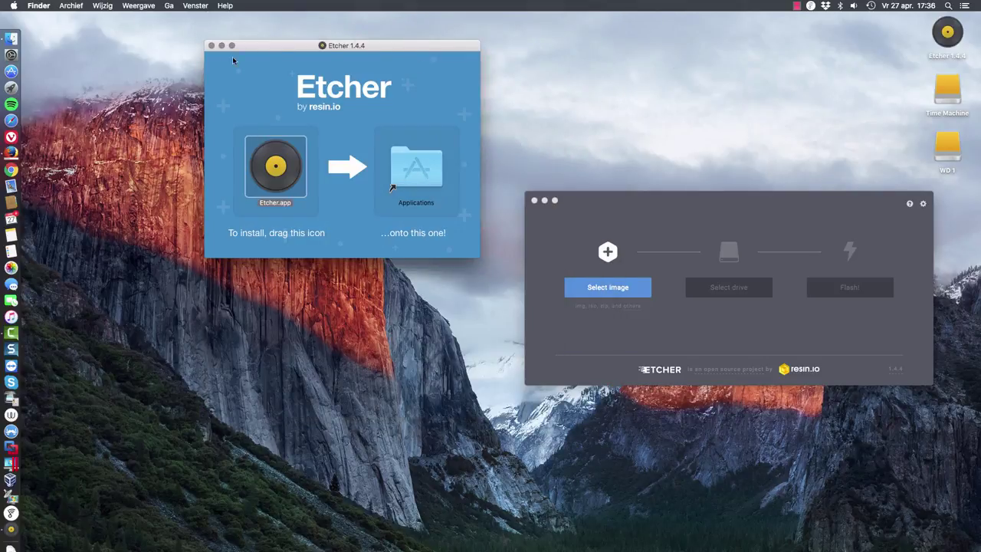
{"action": "left_click", "coordinate": [212, 46]}
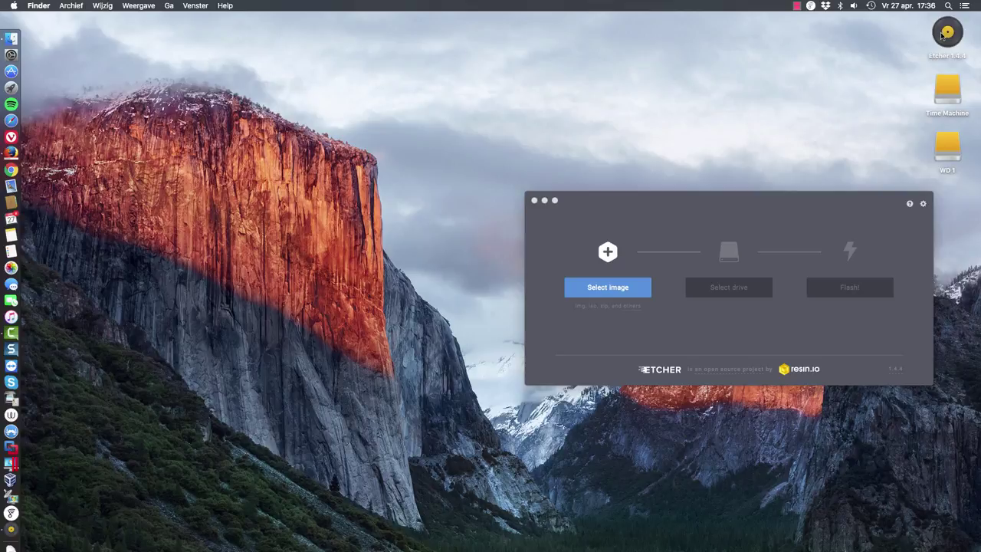
{"action": "right_click", "coordinate": [948, 35]}
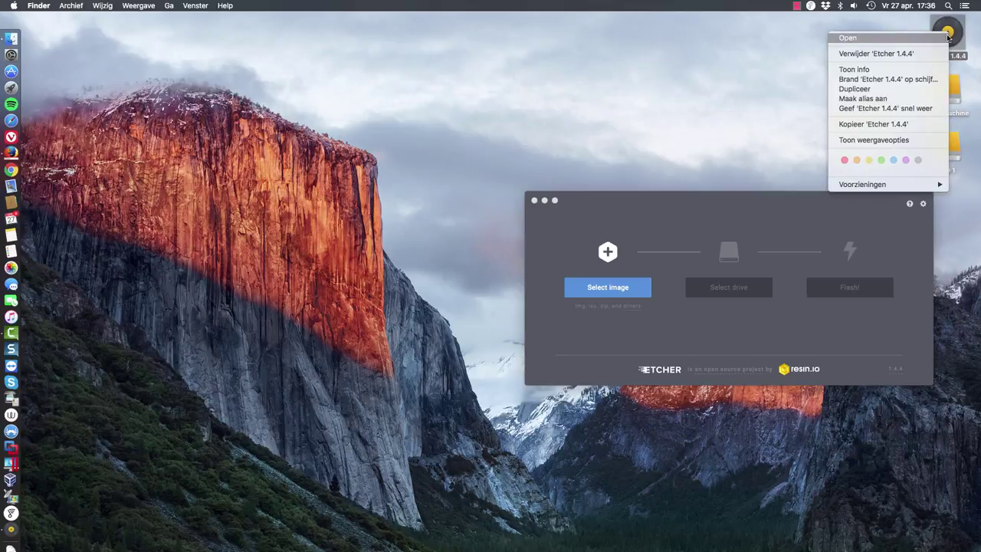
{"action": "left_click", "coordinate": [882, 54]}
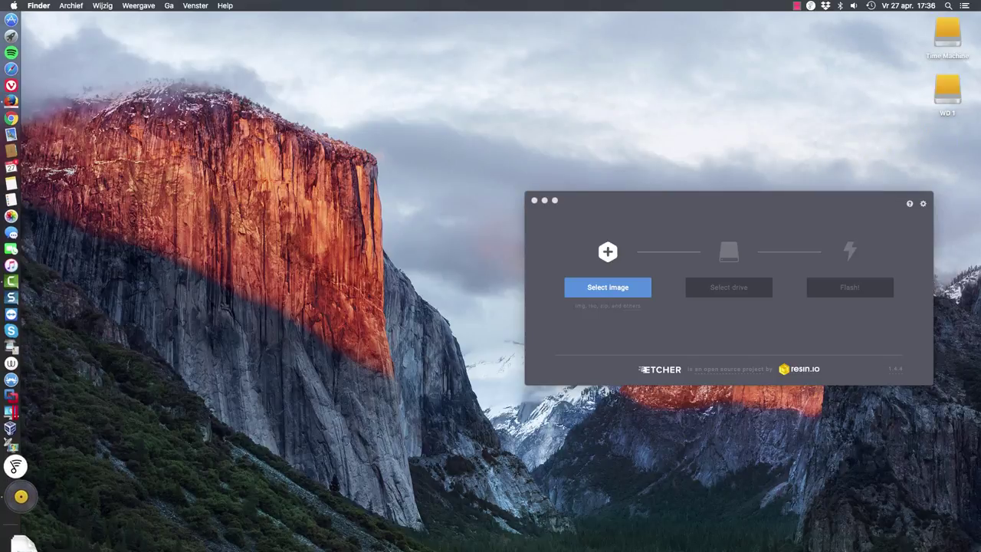
Open the Downloads folder in a window and trash Etcher-1.4.4.dmg
{"action": "left_click", "coordinate": [13, 541]}
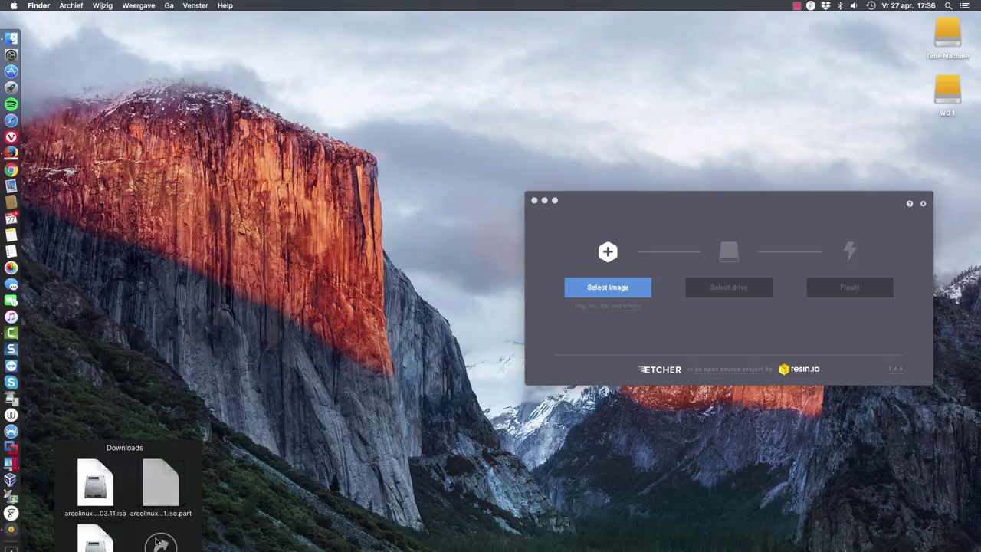
{"action": "left_click", "coordinate": [158, 540]}
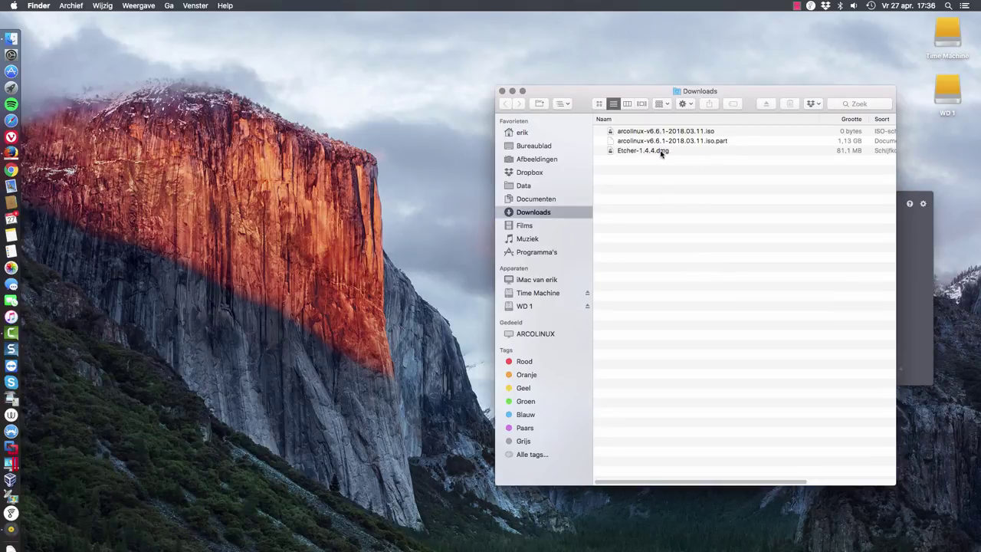
{"action": "left_click", "coordinate": [663, 151]}
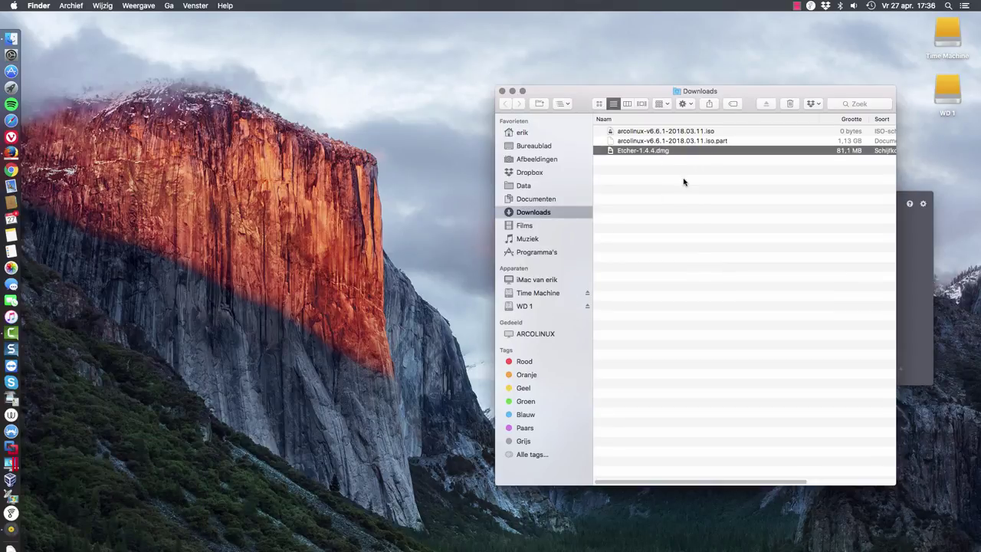
{"action": "left_click", "coordinate": [790, 105]}
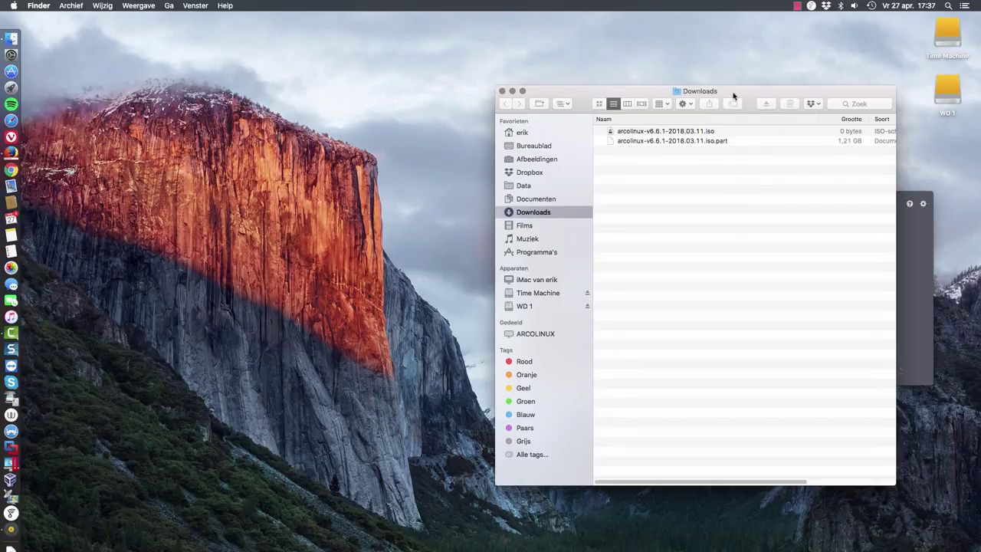
{"action": "left_click_drag", "start_coordinate": [734, 95], "coordinate": [341, 67]}
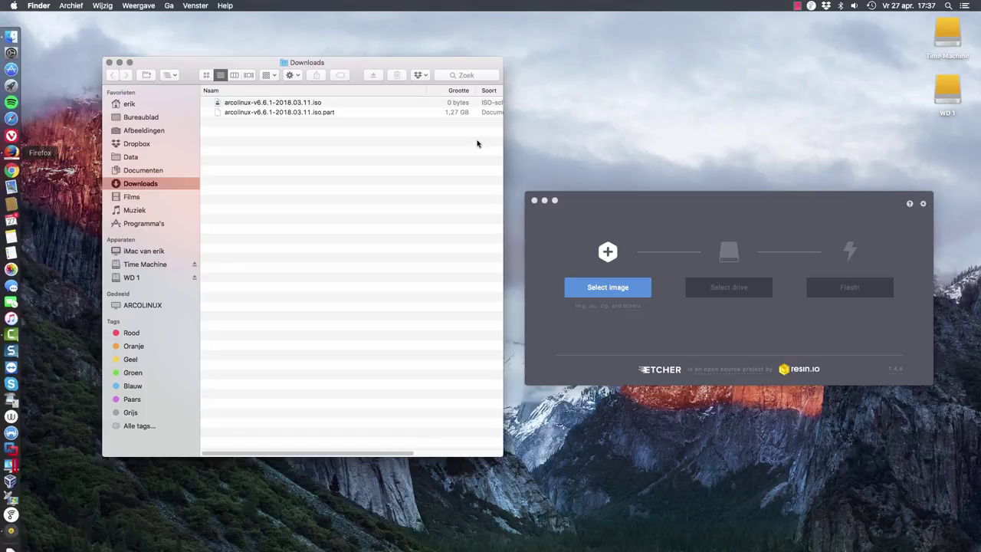
Try dragging the ArcoLinux ISO from the Downloads window onto Etcher
{"action": "left_click", "coordinate": [797, 7]}
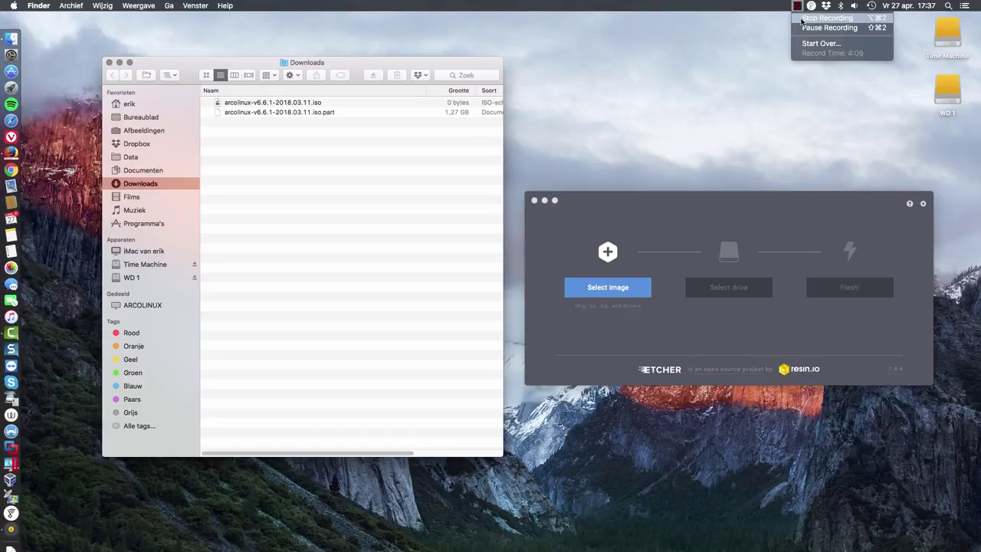
{"action": "left_click", "coordinate": [809, 28]}
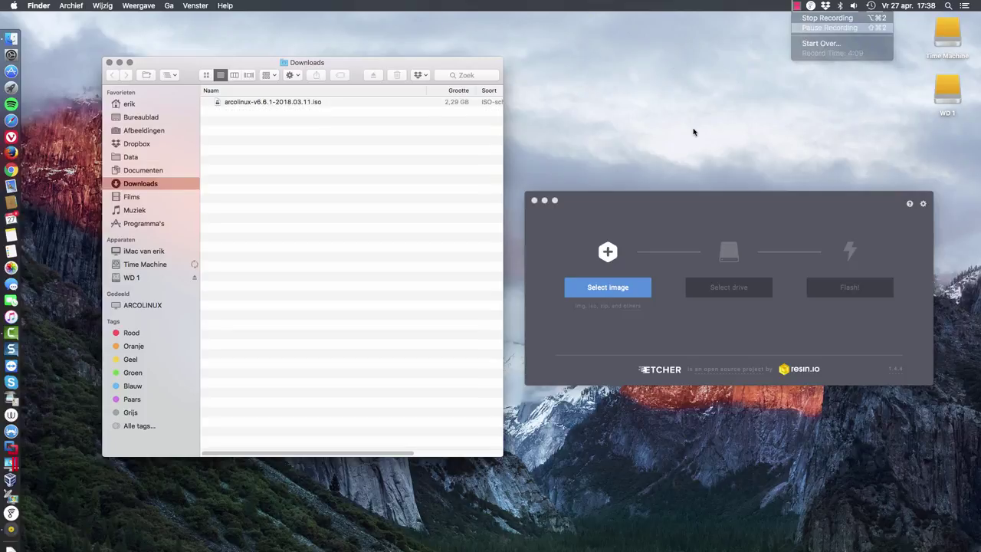
{"action": "left_click", "coordinate": [656, 201]}
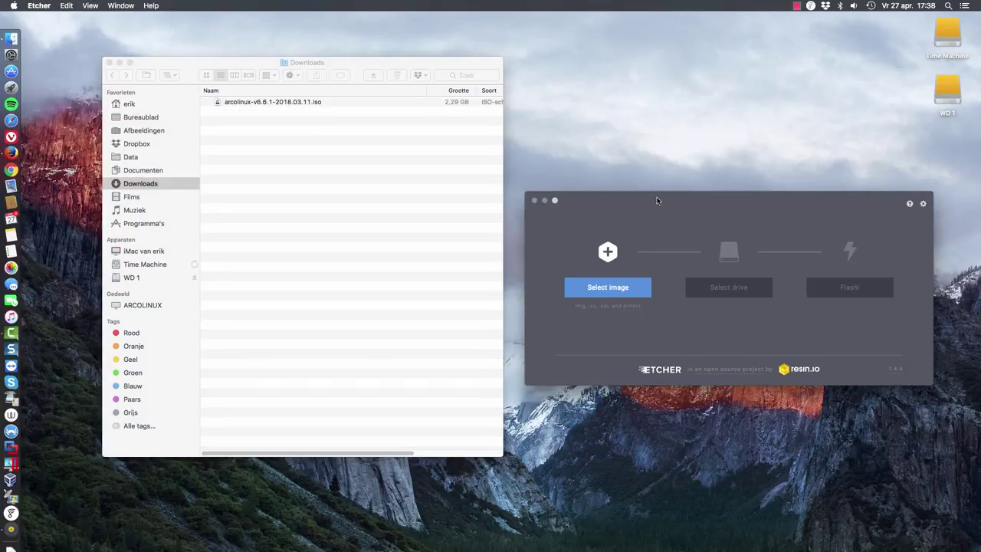
{"action": "left_click", "coordinate": [333, 104]}
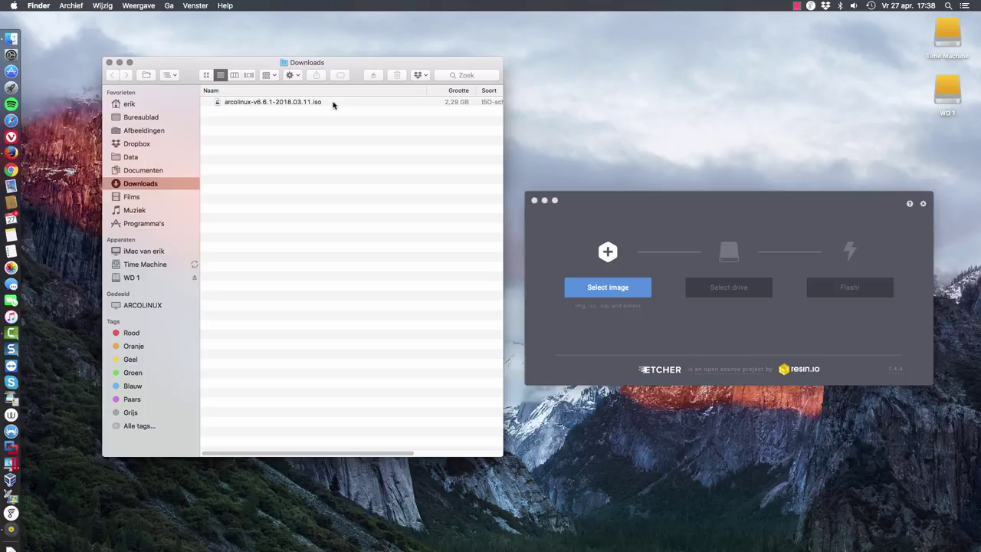
{"action": "left_click_drag", "start_coordinate": [314, 104], "coordinate": [644, 284]}
Select arcolinux-v6.6.1-2018.03.11.iso from Downloads as Etcher's image
{"action": "left_click", "coordinate": [604, 290]}
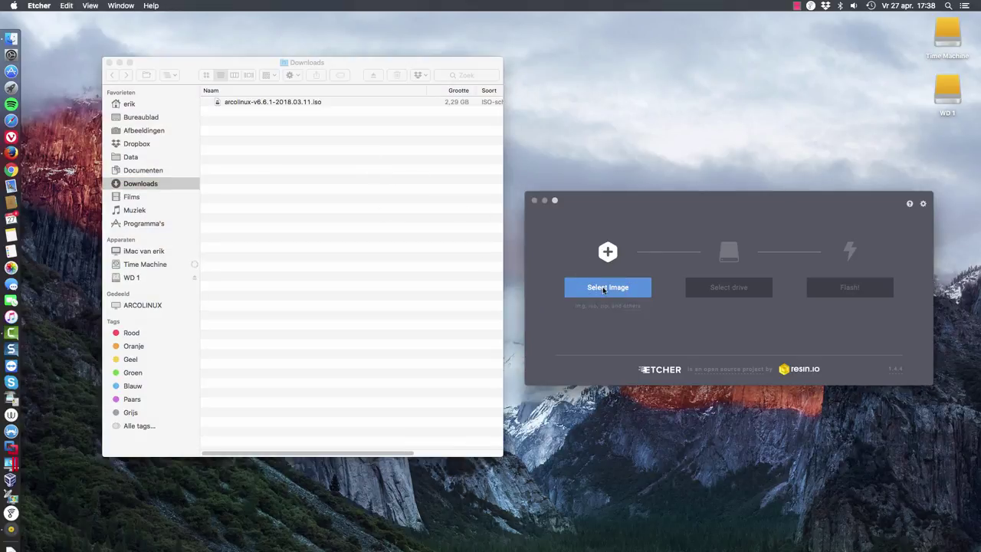
{"action": "left_click", "coordinate": [612, 295]}
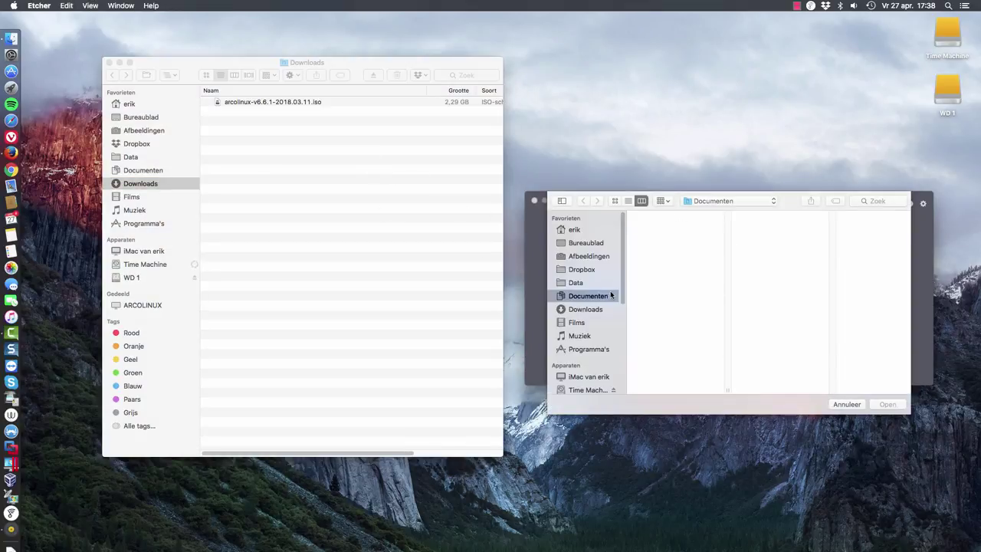
{"action": "left_click", "coordinate": [585, 310]}
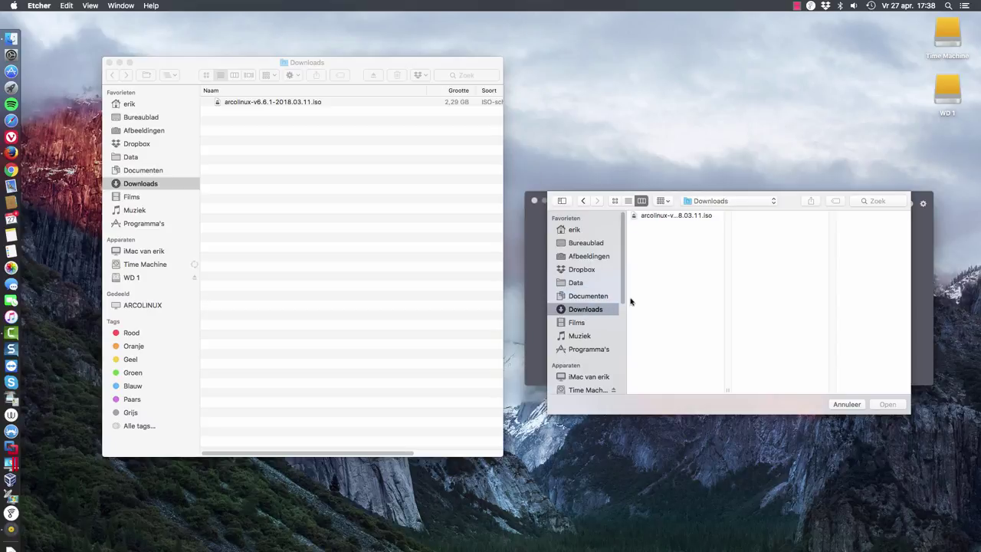
{"action": "left_click", "coordinate": [672, 221]}
{"action": "left_click", "coordinate": [886, 404]}
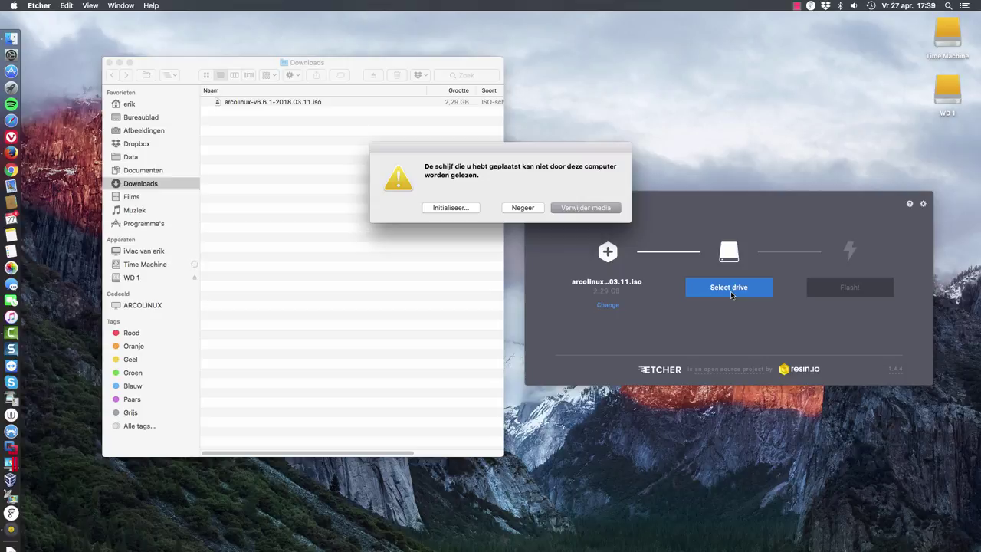
Erase the Innostor stick in Disk Utility with Structuur ExFAT and Indeling MBR, then close Disk Utility
{"action": "left_click", "coordinate": [471, 208]}
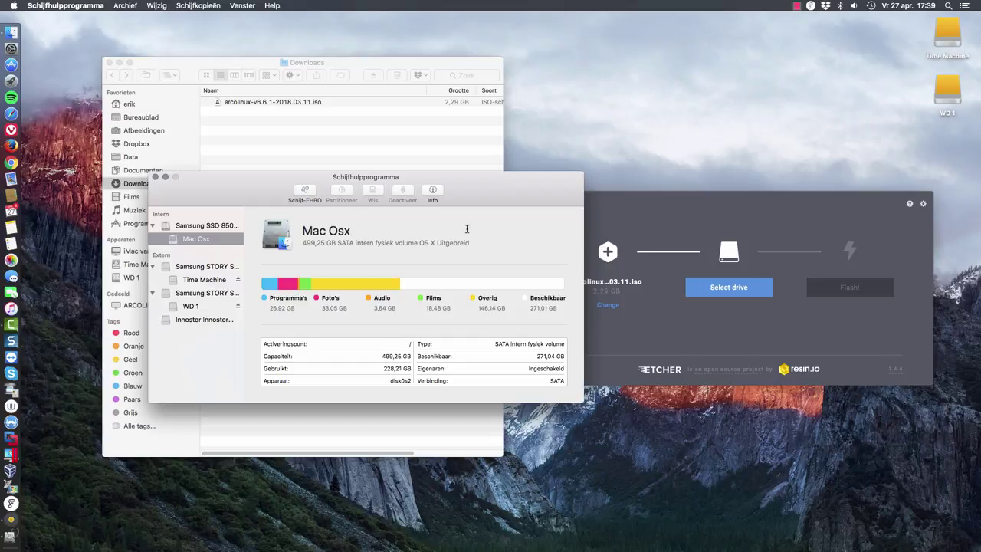
{"action": "left_click", "coordinate": [205, 320]}
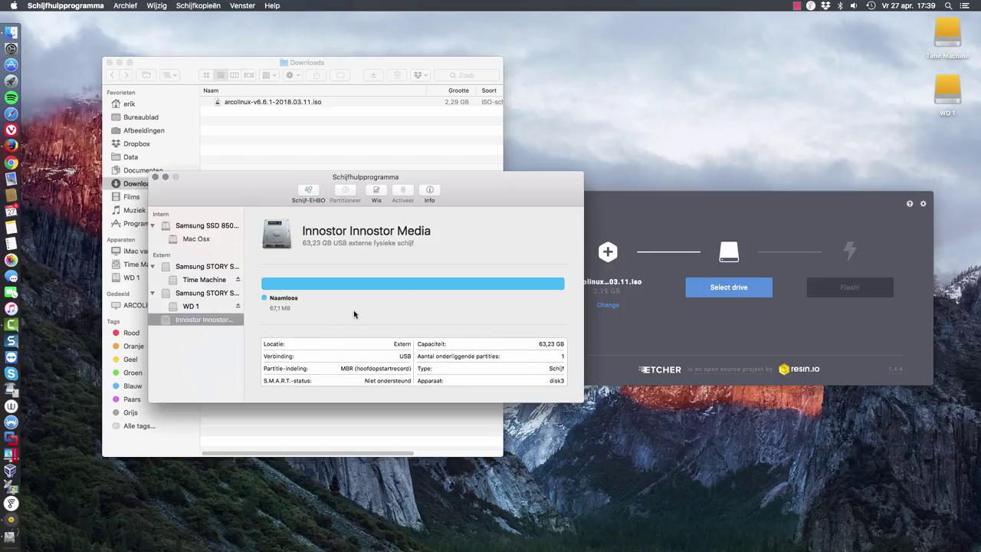
{"action": "left_click", "coordinate": [376, 193]}
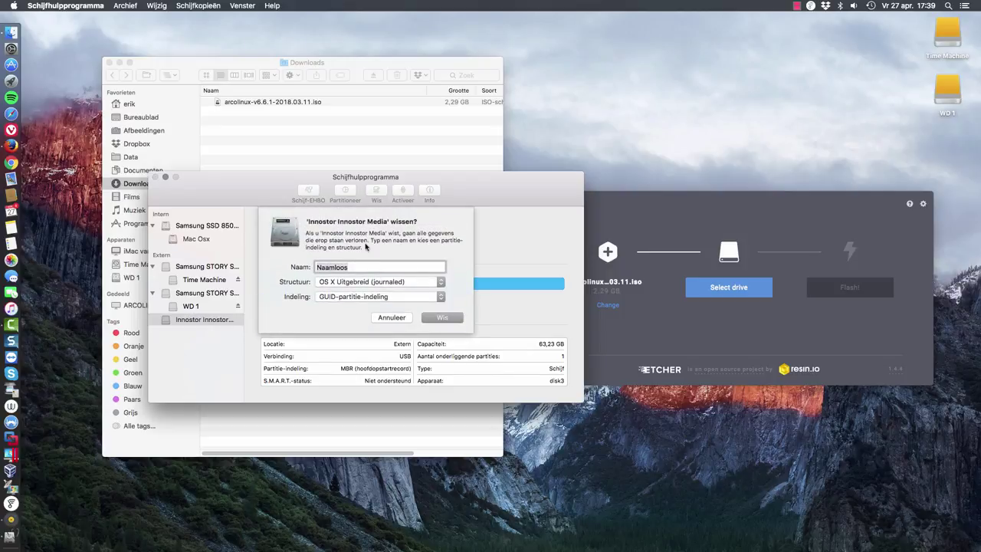
{"action": "left_click", "coordinate": [397, 282]}
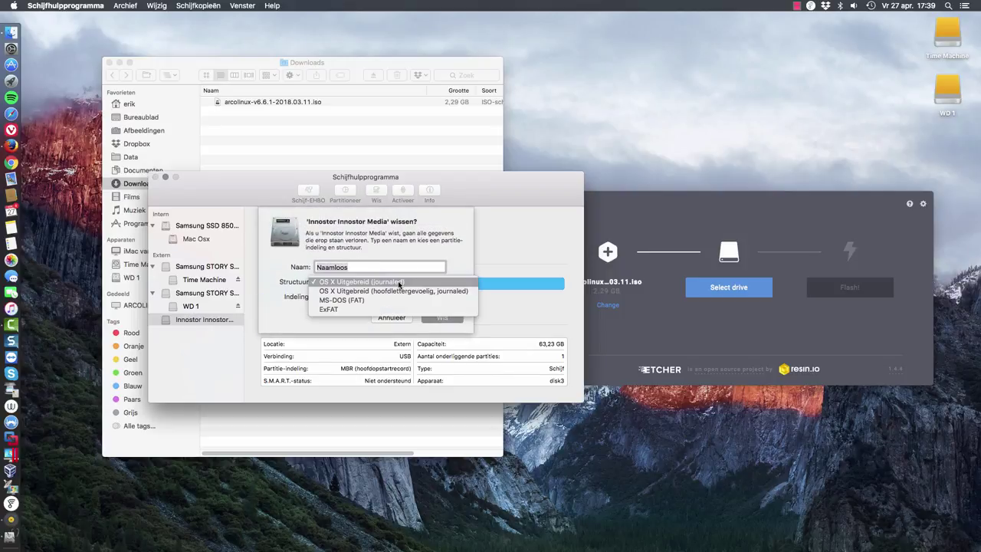
{"action": "left_click", "coordinate": [356, 308]}
{"action": "left_click", "coordinate": [374, 300]}
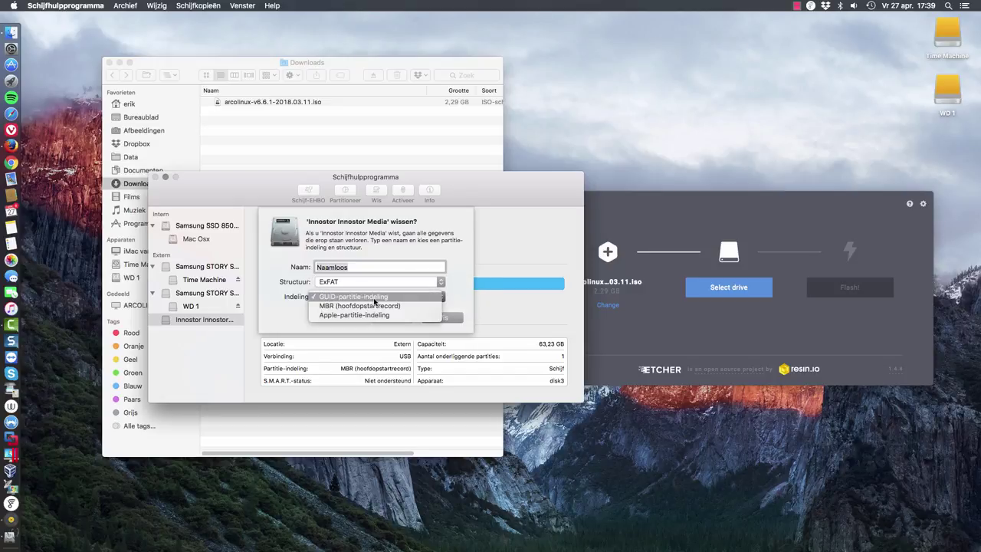
{"action": "left_click", "coordinate": [360, 306]}
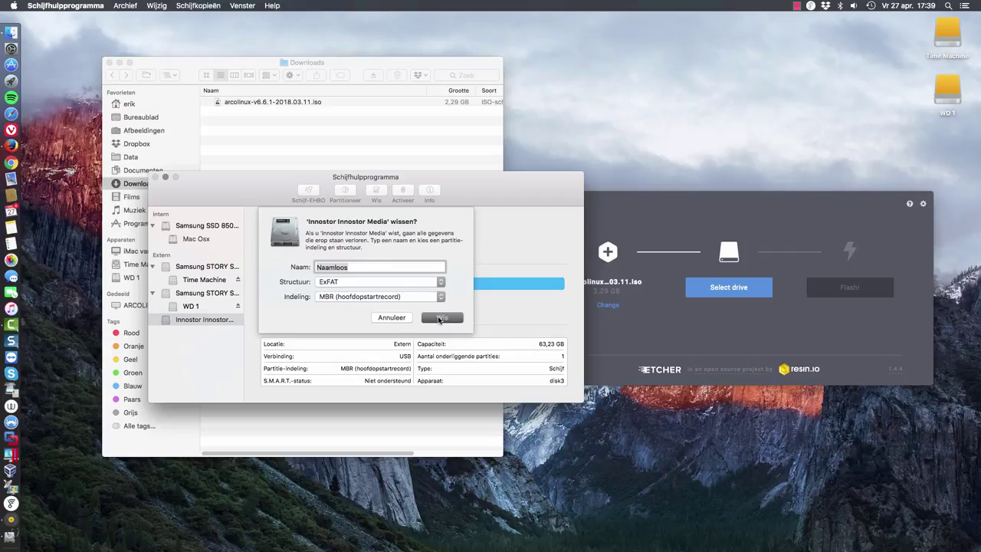
{"action": "left_click", "coordinate": [440, 319]}
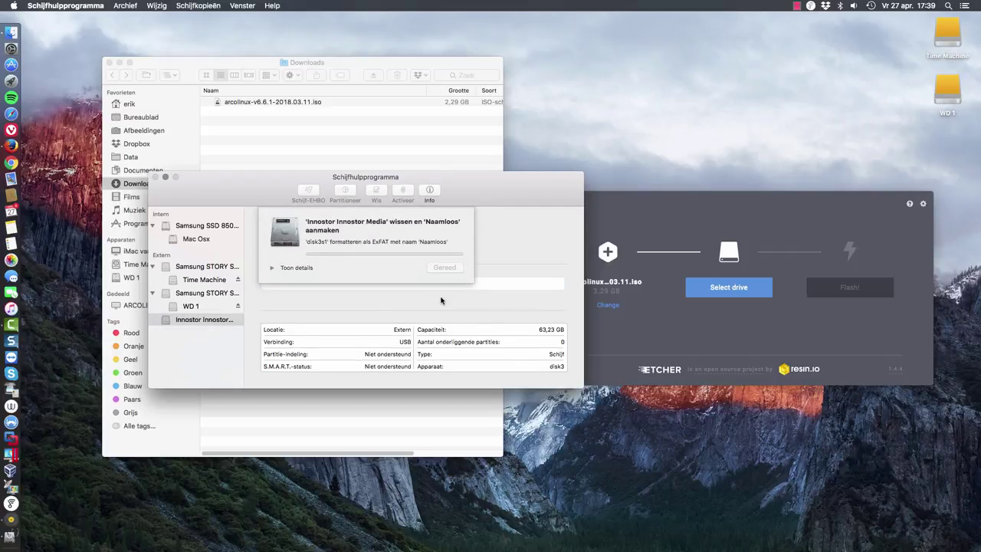
{"action": "left_click", "coordinate": [444, 269]}
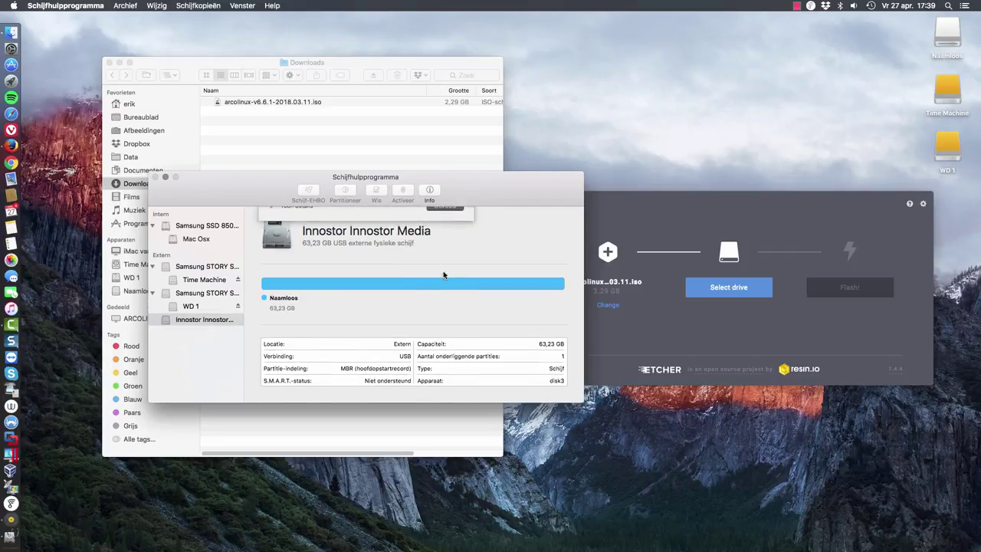
{"action": "left_click", "coordinate": [155, 177]}
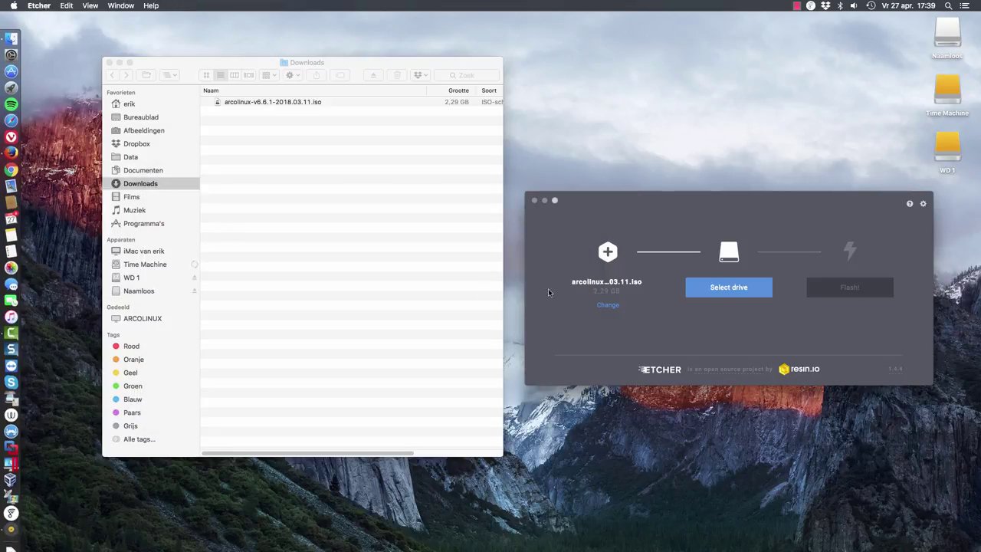
Set Innostor - 63.23 GB as Etcher's target drive and start the flash
{"action": "left_click", "coordinate": [716, 292]}
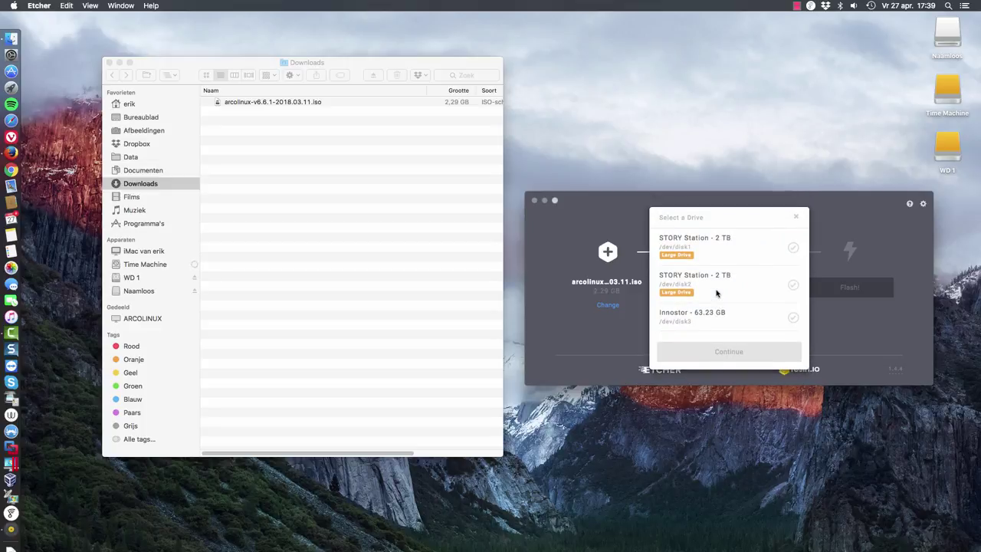
{"action": "left_click", "coordinate": [706, 314]}
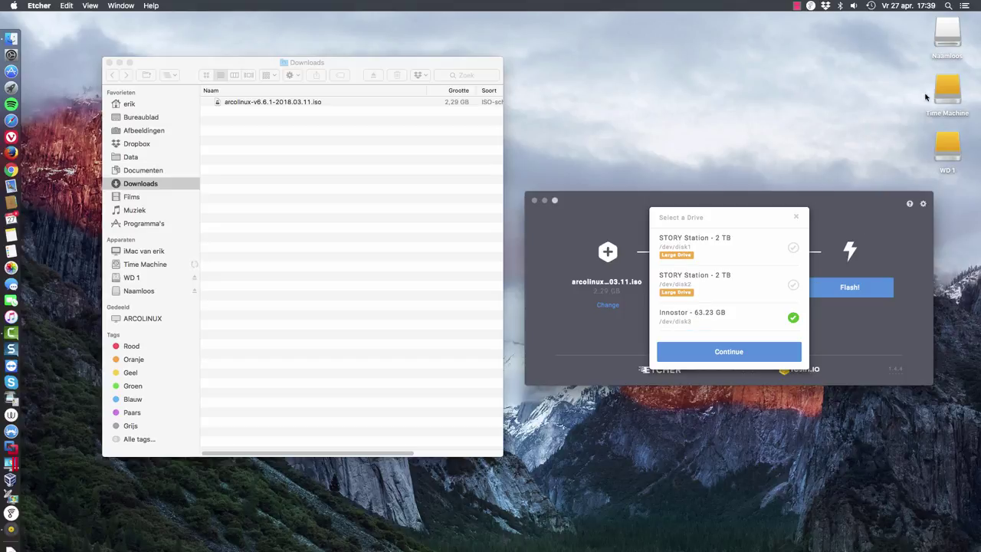
{"action": "left_click_drag", "start_coordinate": [948, 34], "coordinate": [786, 221]}
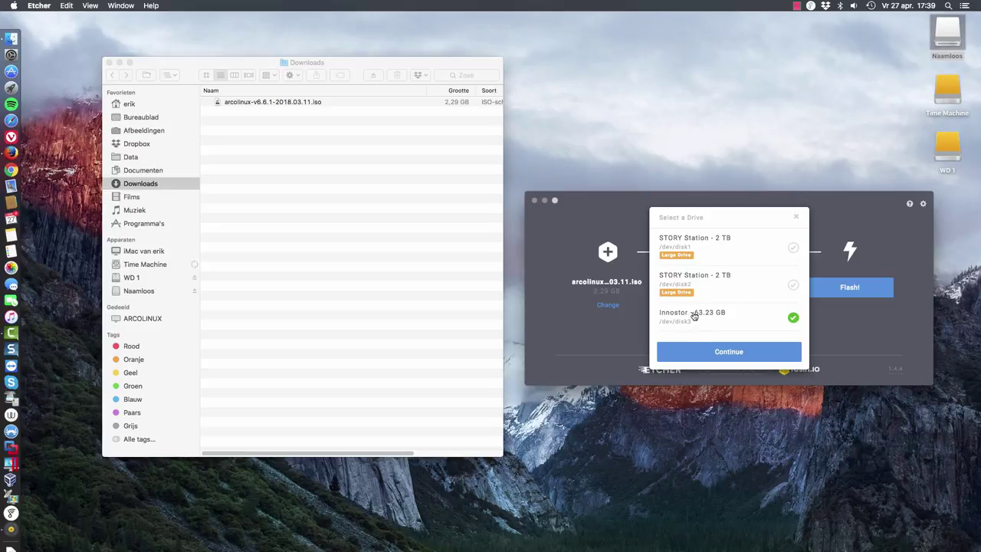
{"action": "left_click", "coordinate": [732, 352]}
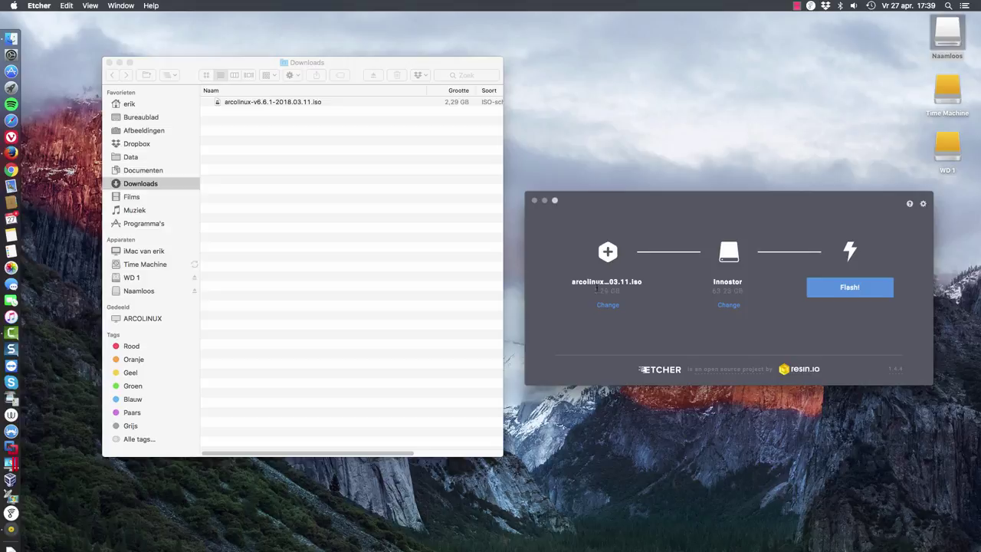
{"action": "left_click_drag", "start_coordinate": [595, 289], "coordinate": [619, 288]}
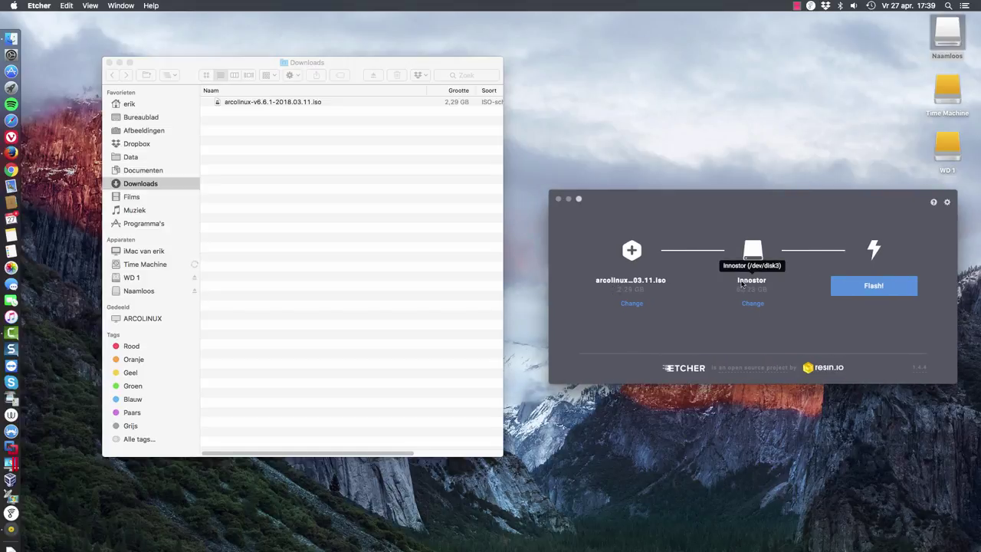
{"action": "left_click", "coordinate": [875, 286]}
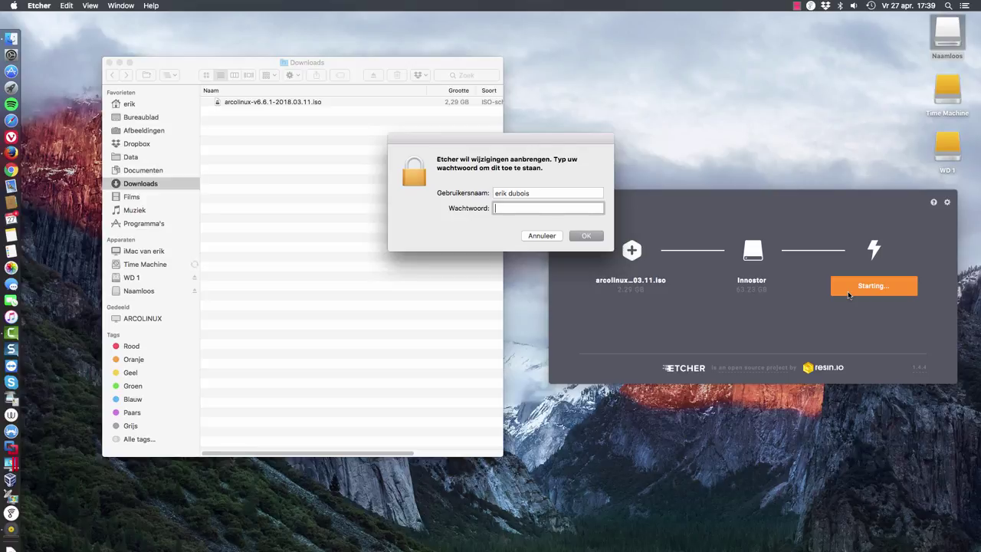
Enter the administrator password to authorise flashing, then move the Etcher window up and left
{"action": "type", "text": "••"}
{"action": "key", "text": "Return"}
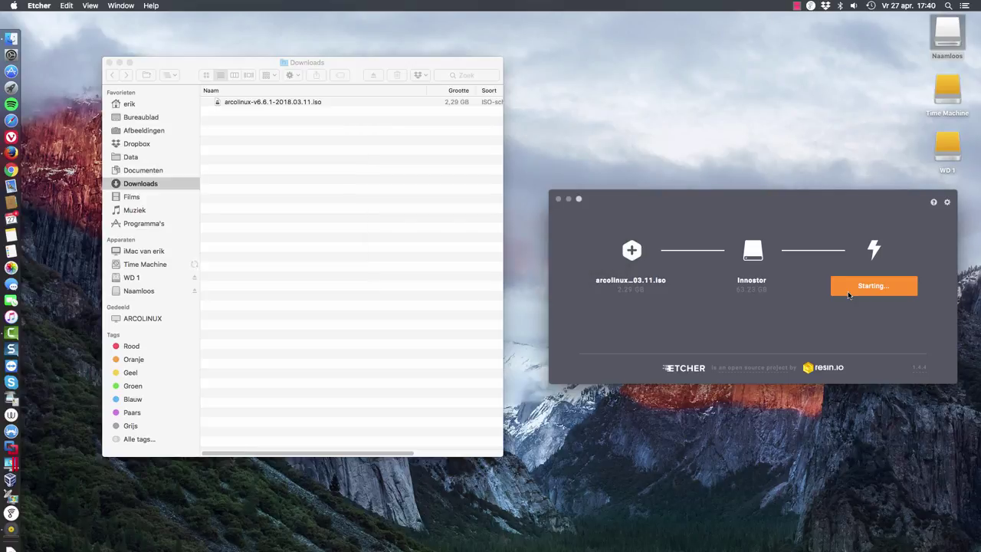
{"action": "left_click_drag", "start_coordinate": [752, 194], "coordinate": [713, 113]}
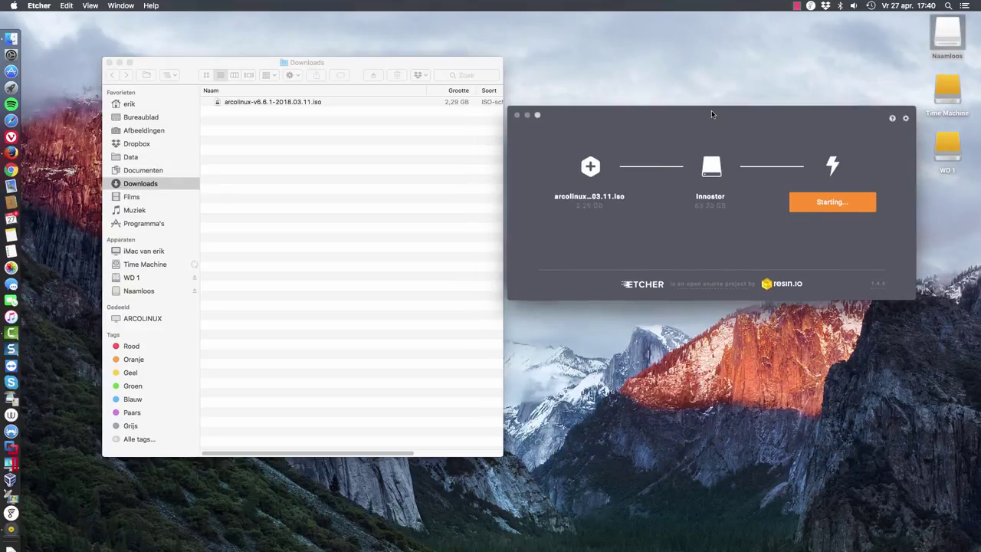